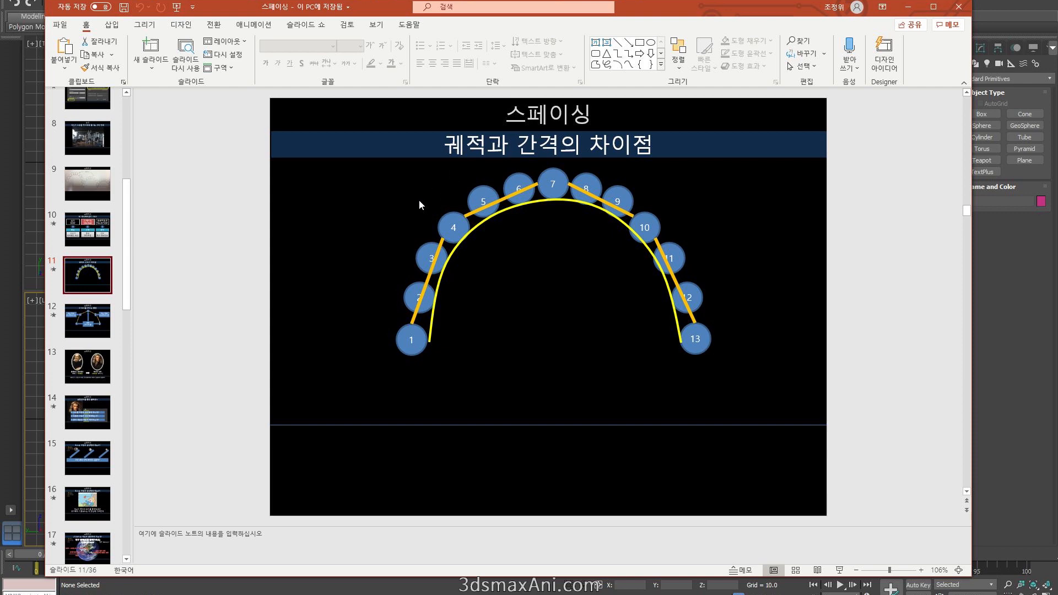
Step: Point out circles 1, 4, 7, 10 and 13 on the slide's arc diagram, one after another
left_click(413, 340)
left_click(451, 229)
left_click(548, 184)
left_click(647, 227)
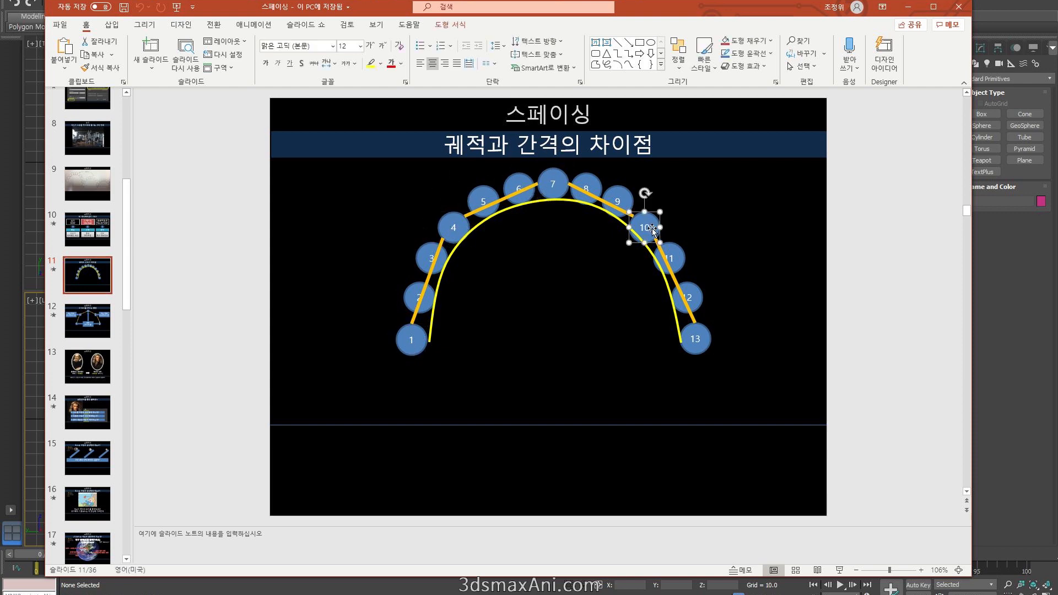
left_click(684, 342)
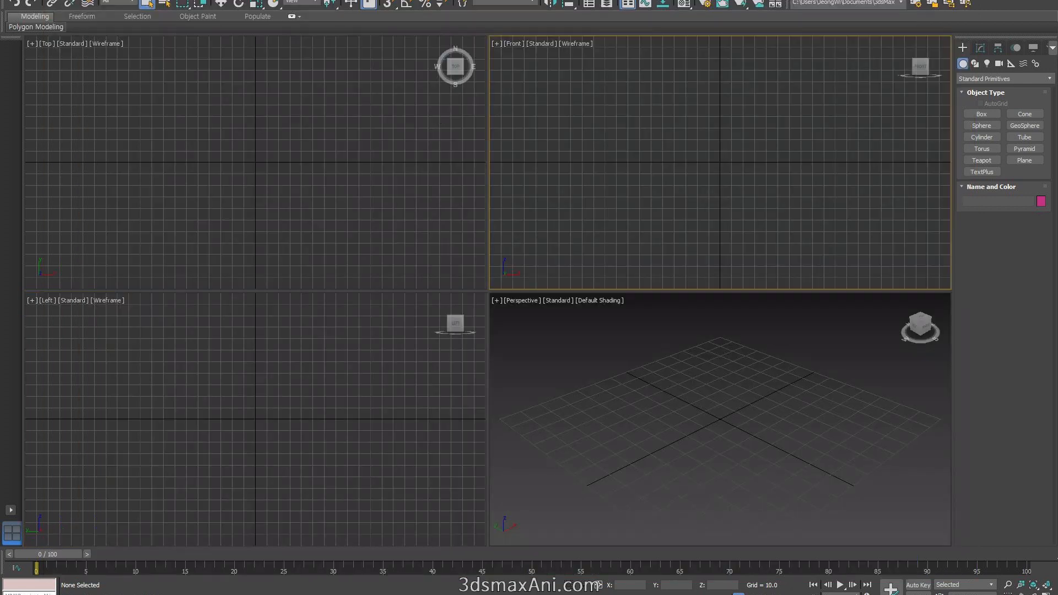
Step: Maximize the Front viewport, place a Text spline in it and hide the grid
key("alt+w")
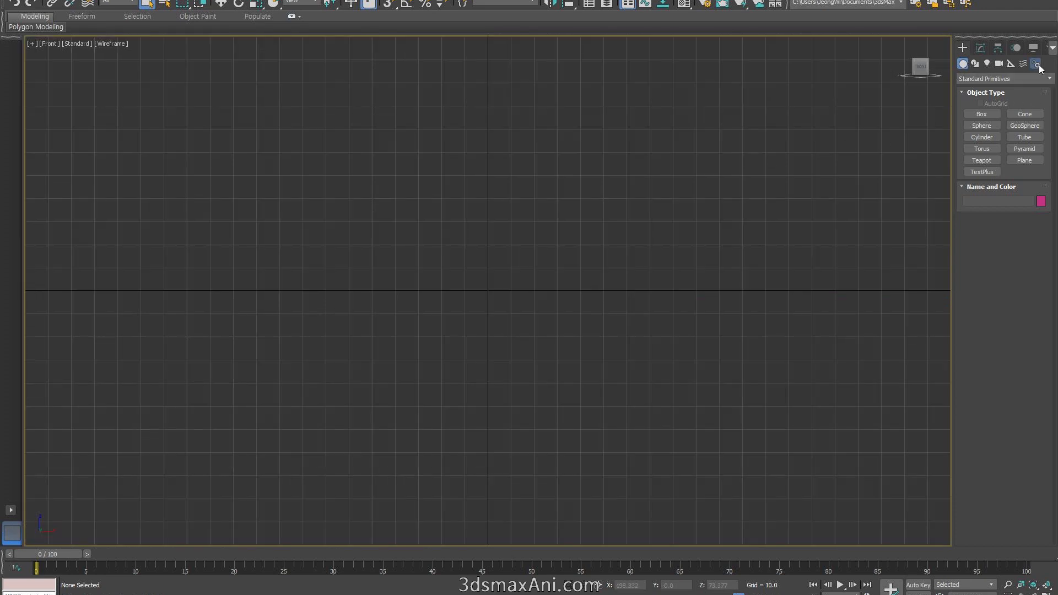
left_click(1035, 63)
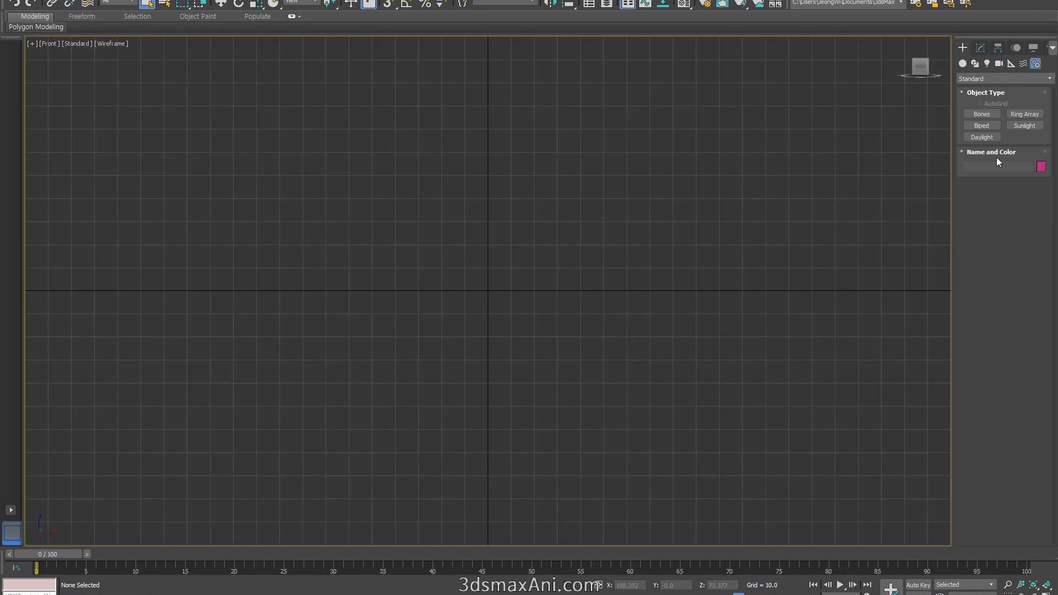
left_click(963, 64)
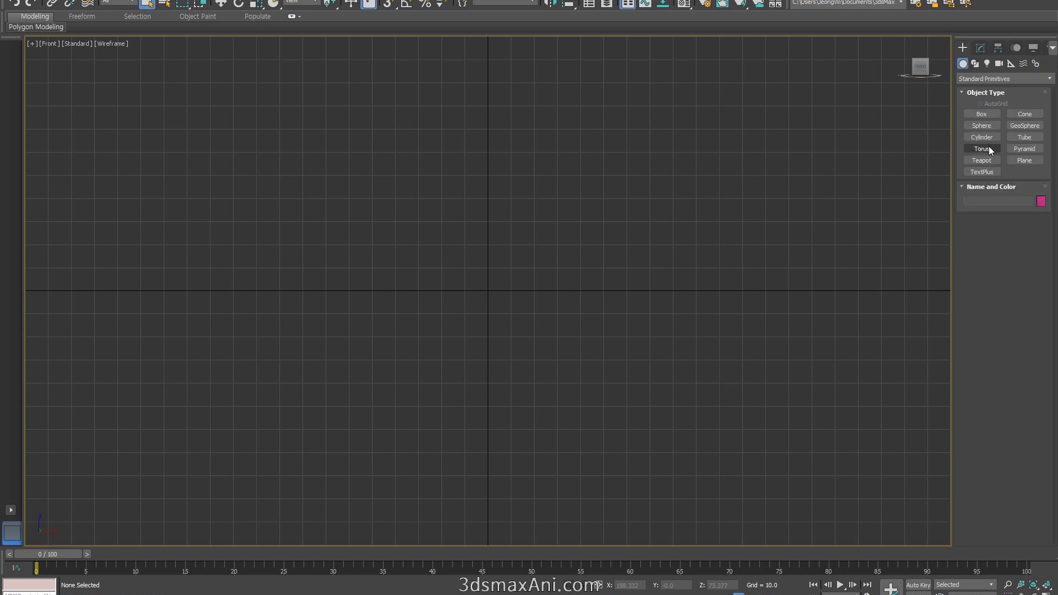
left_click(977, 64)
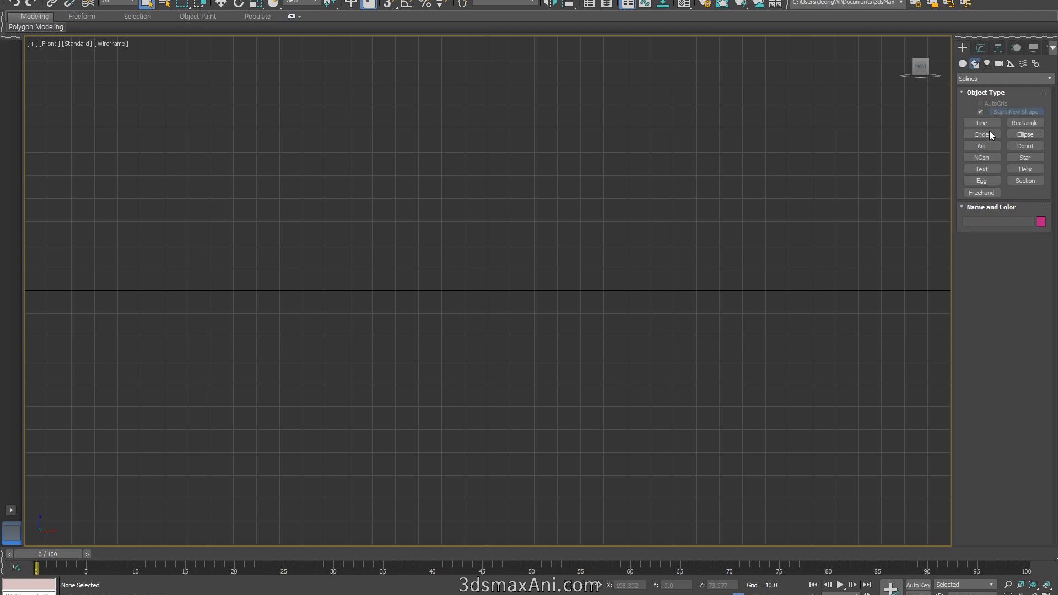
left_click(983, 172)
left_click(337, 202)
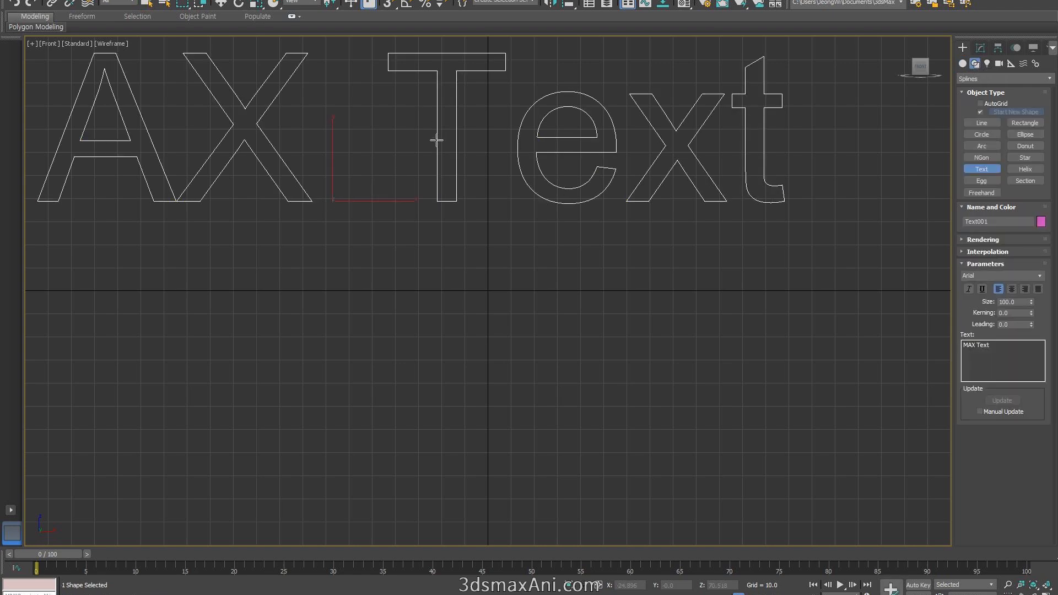
scroll(515, 300, "down", 4)
key("g")
Step: Replace the Text spline's sample wording with the number "1. "
left_click_drag(995, 359, 900, 337)
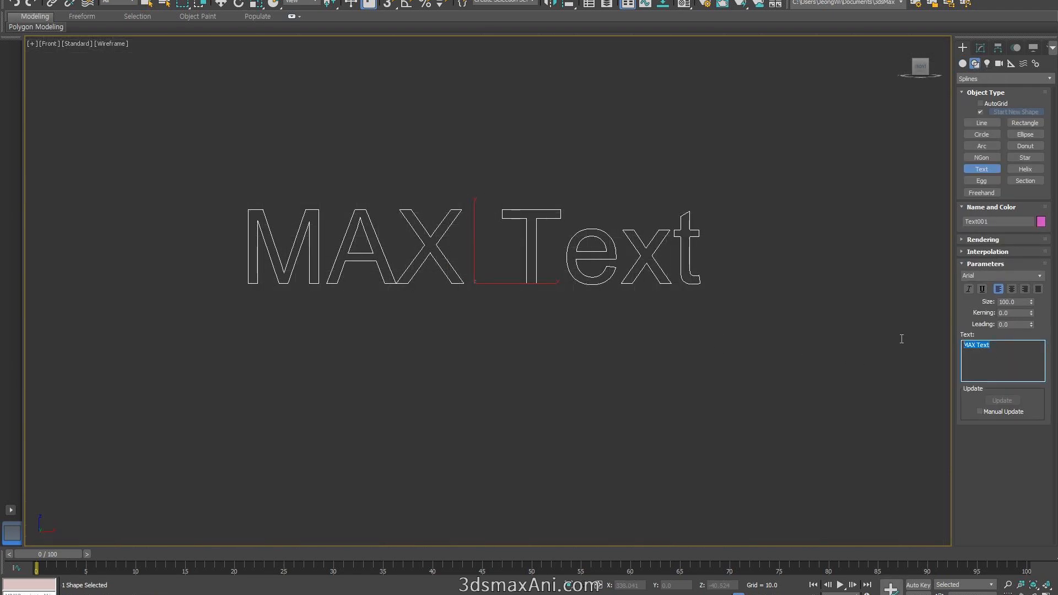
type("1. ")
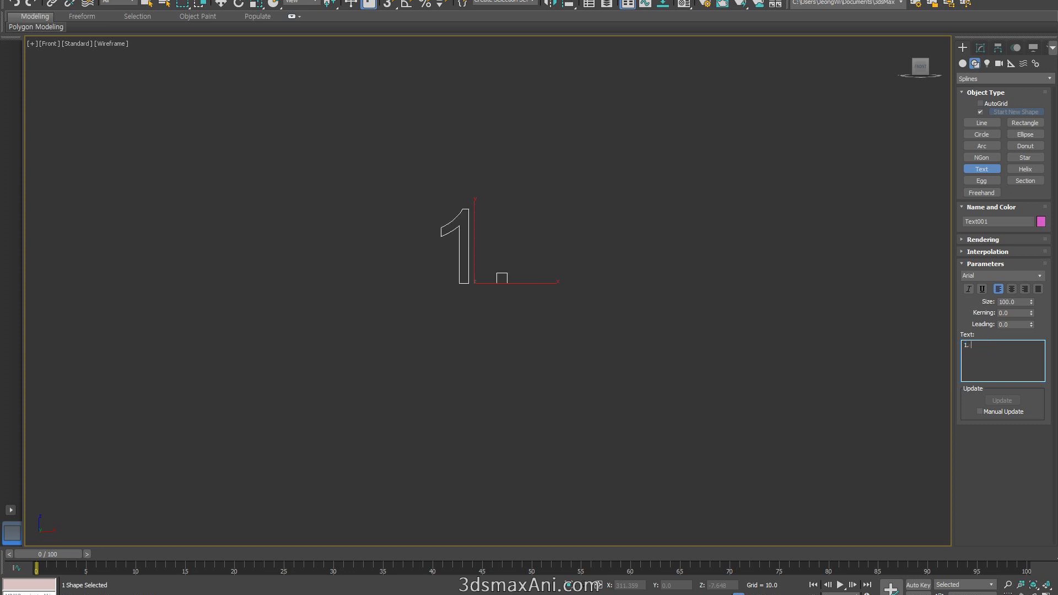
type("정ㅅ")
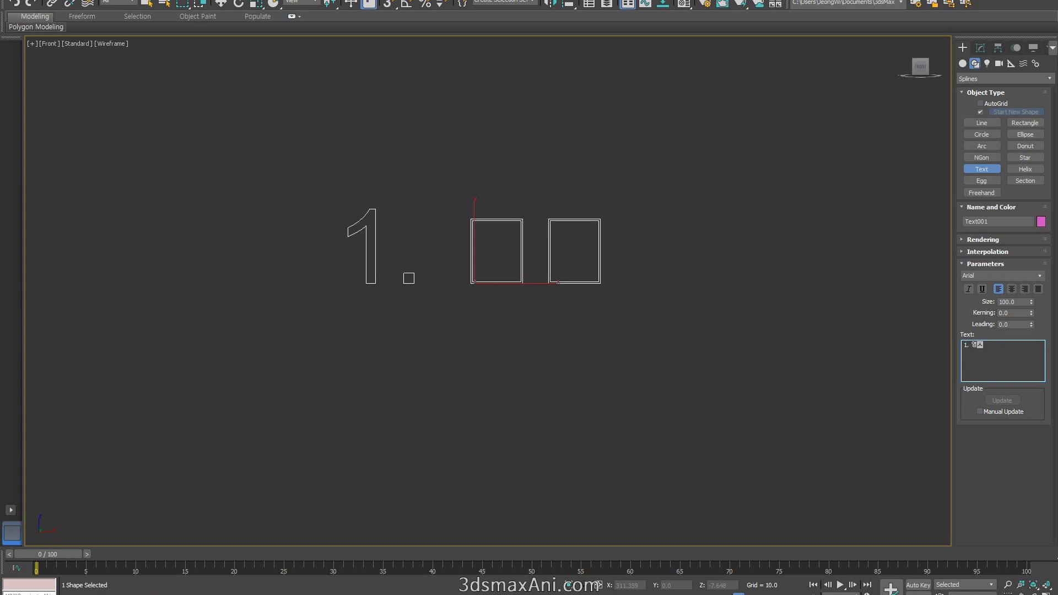
key("BackSpace")
key("BackSpace")
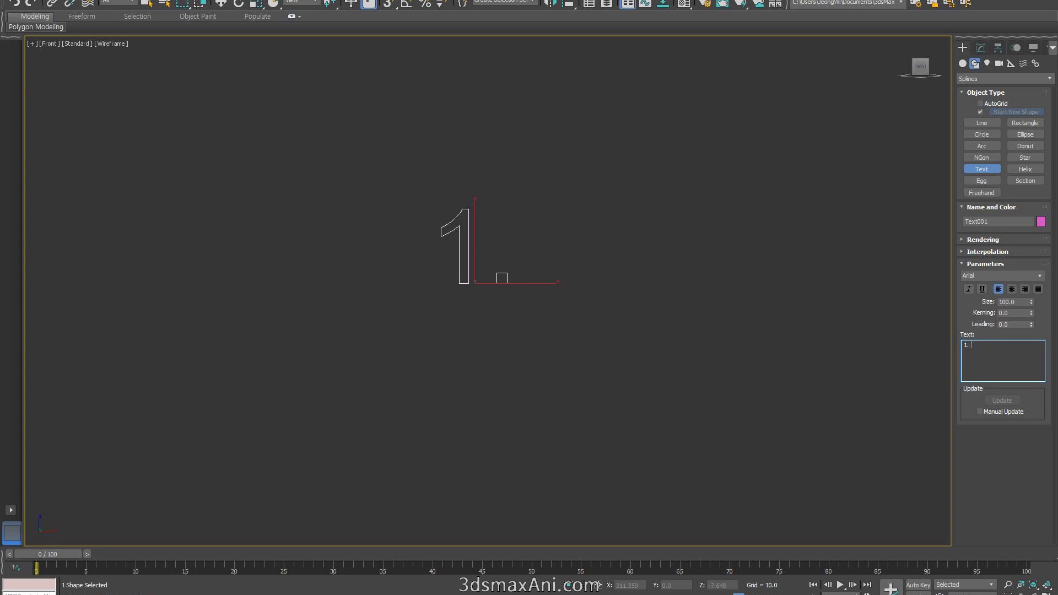
Step: Change the Text spline's font to 나눔고딕
left_click(1039, 276)
left_click_drag(1040, 323, 1050, 468)
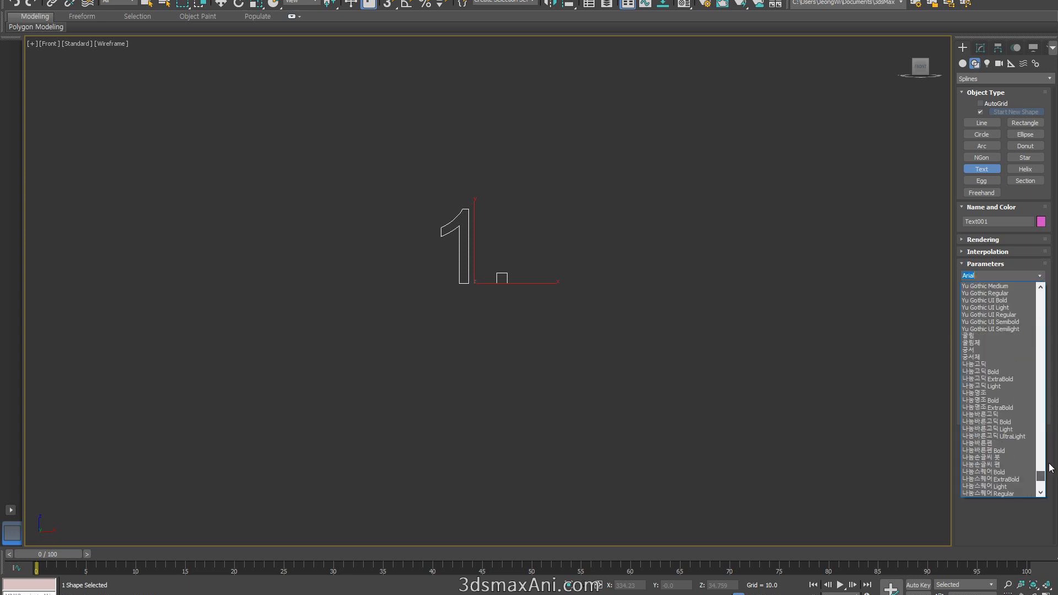
left_click(990, 368)
Step: Complete the text so that it reads "1. 영상편집(프레임 추출)"
left_click(982, 347)
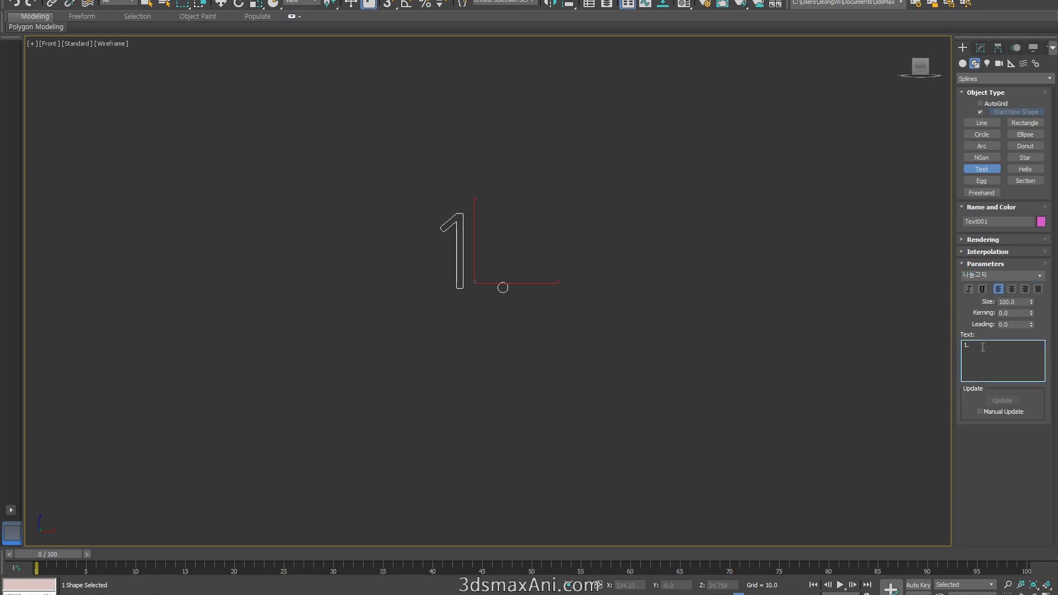
type("ㅇ영상편집")
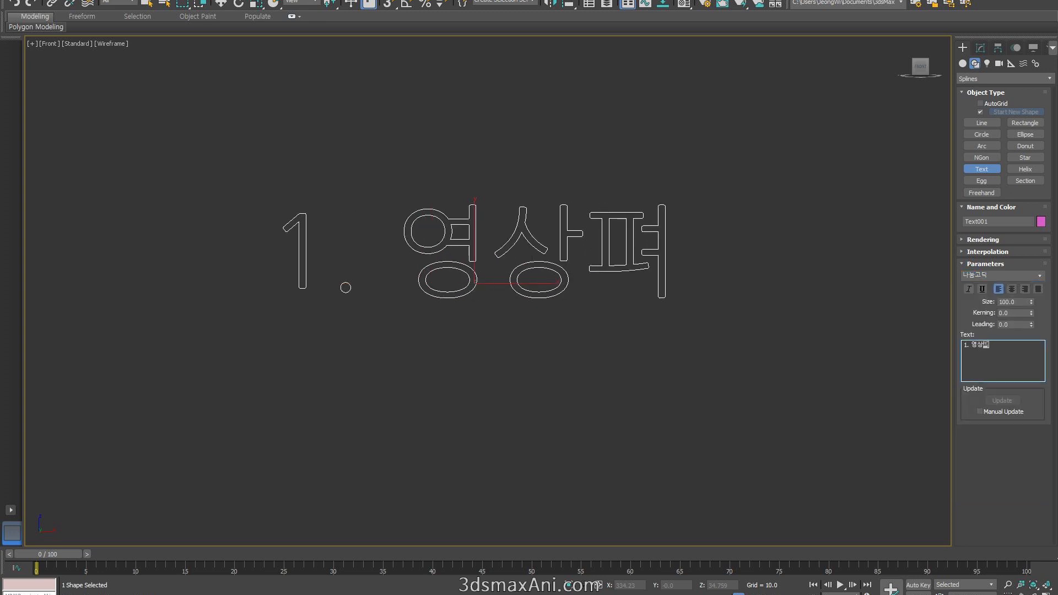
type("(프")
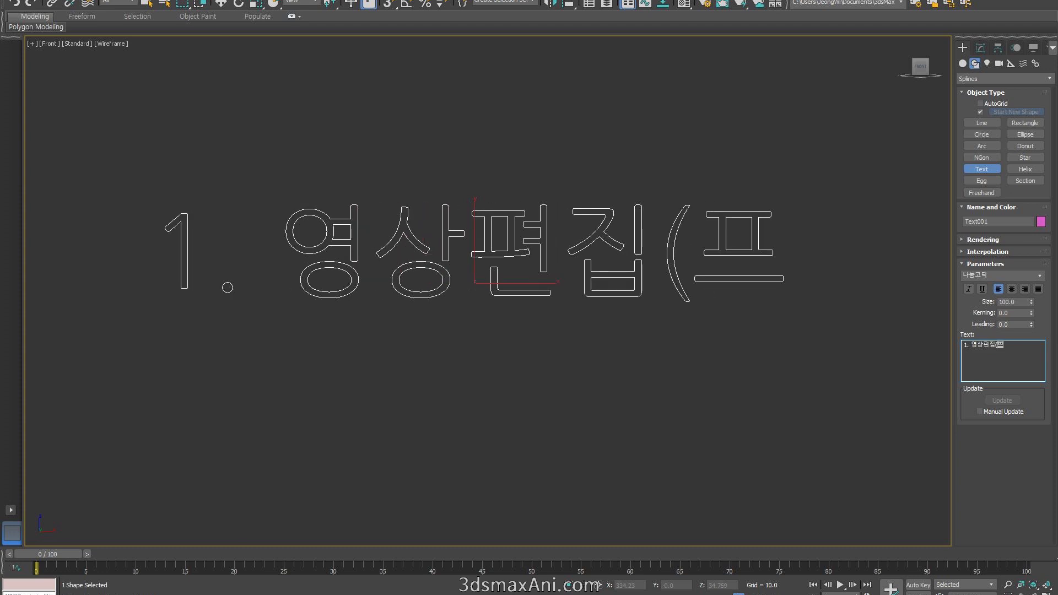
type("레임 ㅊ추출)")
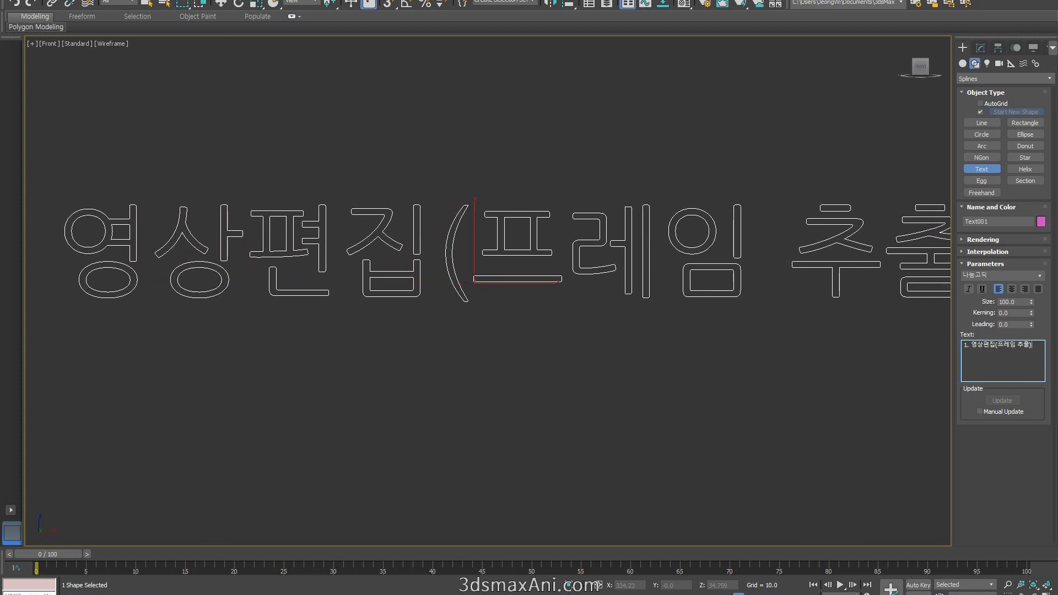
Step: Set the text size to 50, finish text creation and select the text object
double_click(1014, 302)
type("50")
key("Return")
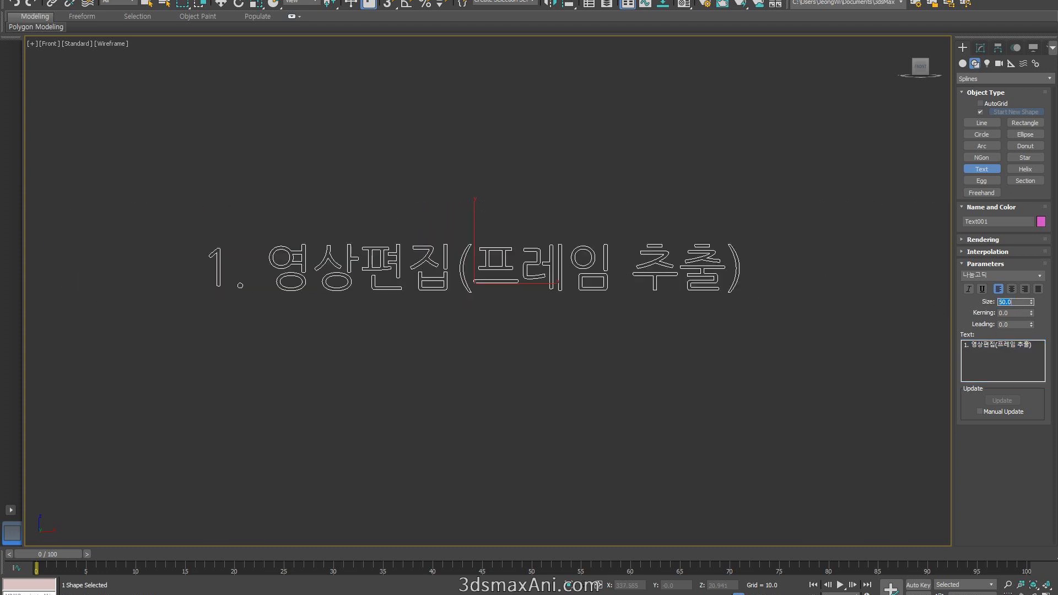
scroll(650, 264, "down", 4)
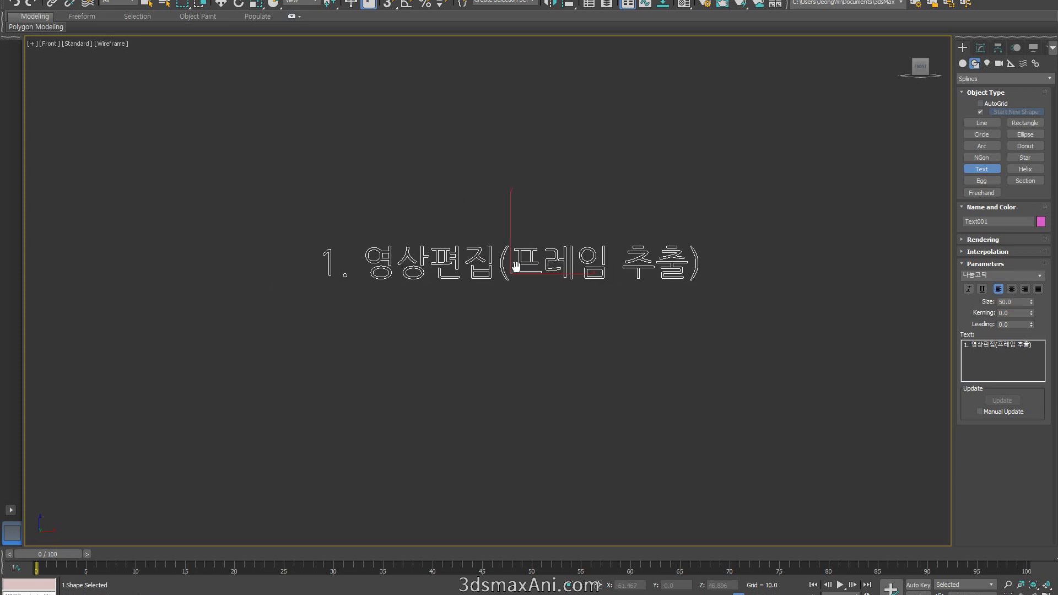
right_click(536, 259)
left_click(547, 227)
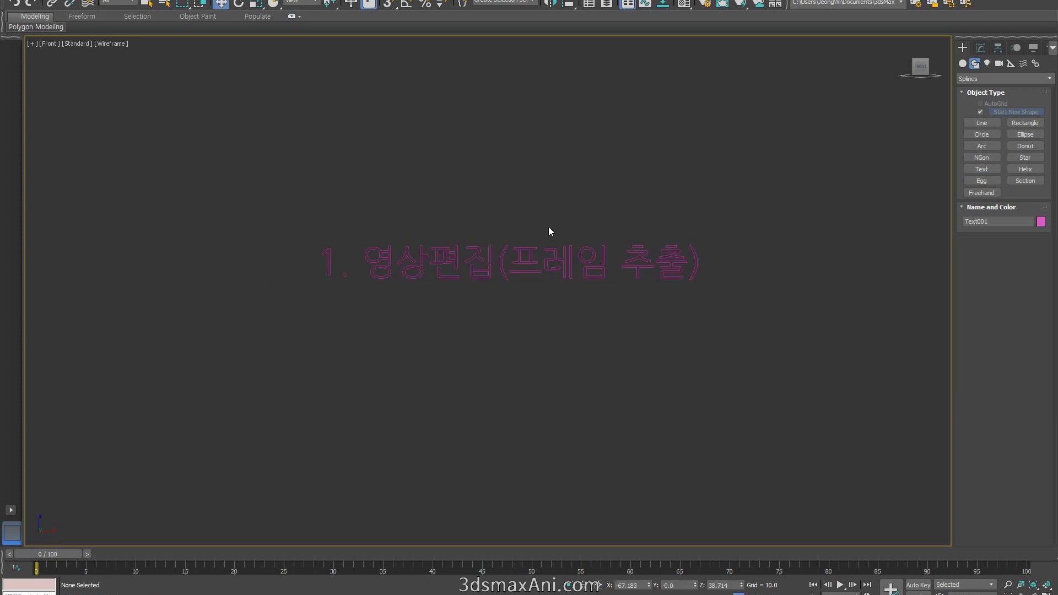
left_click(537, 246)
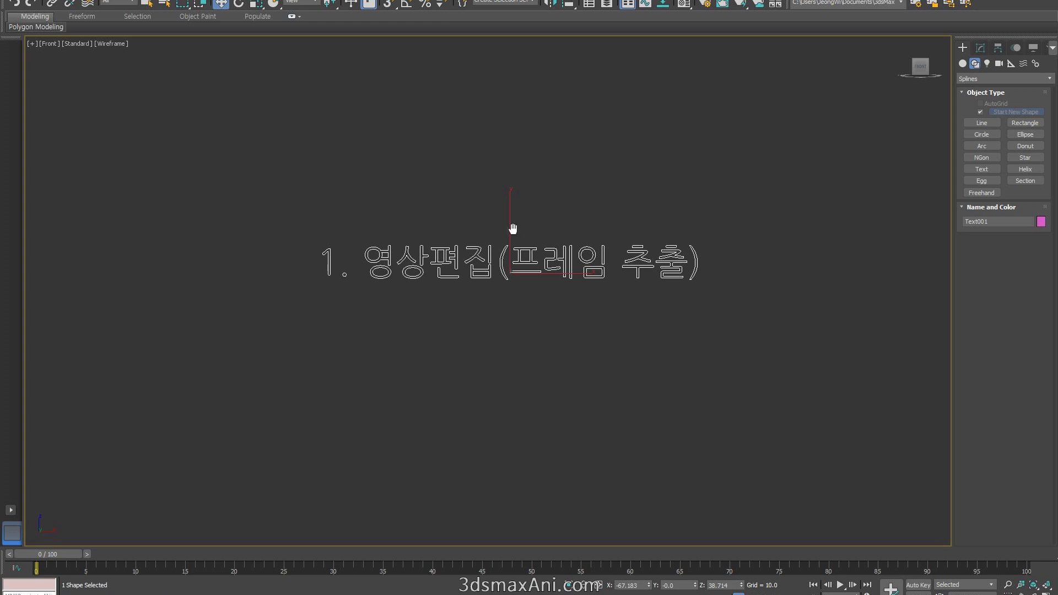
left_click_drag(520, 232, 496, 227)
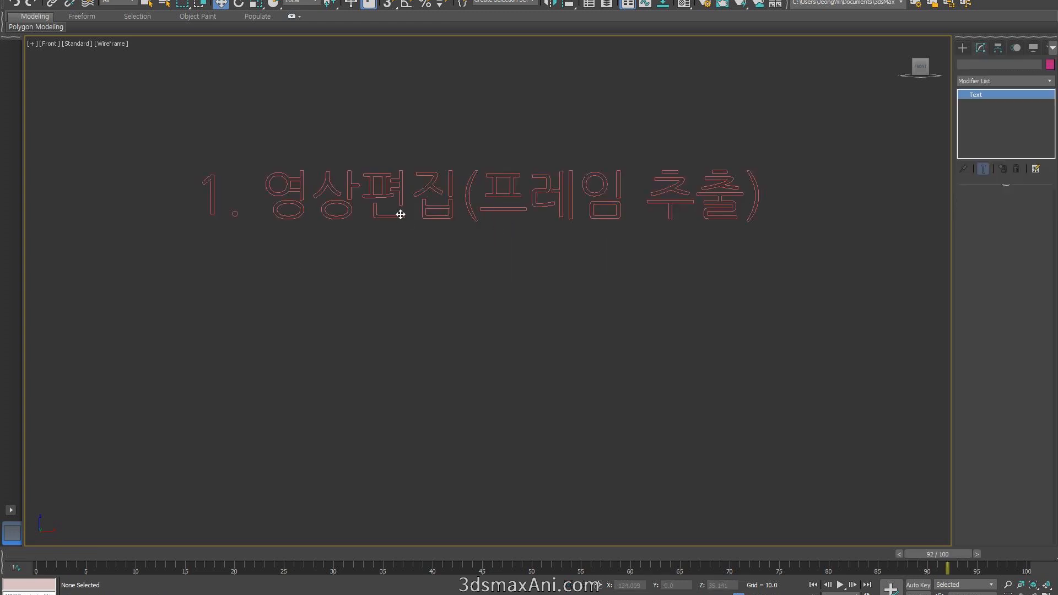
Step: Clone the "1. 영상편집(프레임 추출)" text straight down as a single copy beneath the original
left_click(401, 215)
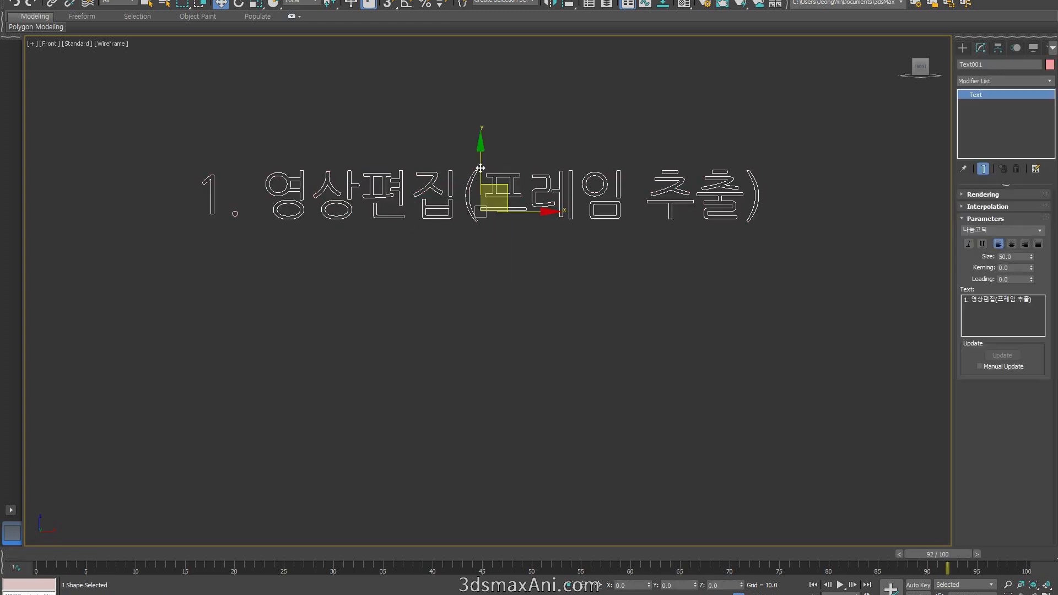
left_click_drag(477, 165, 473, 241, "shift")
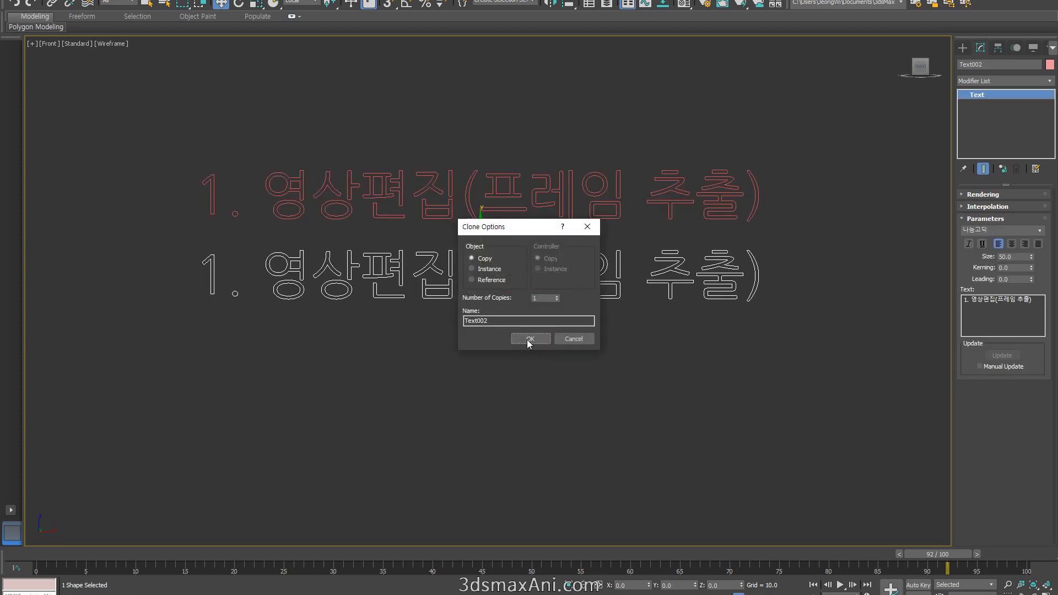
left_click(530, 338)
Step: Change the lower text copy's wording to "2. 물리학"
left_click(217, 278)
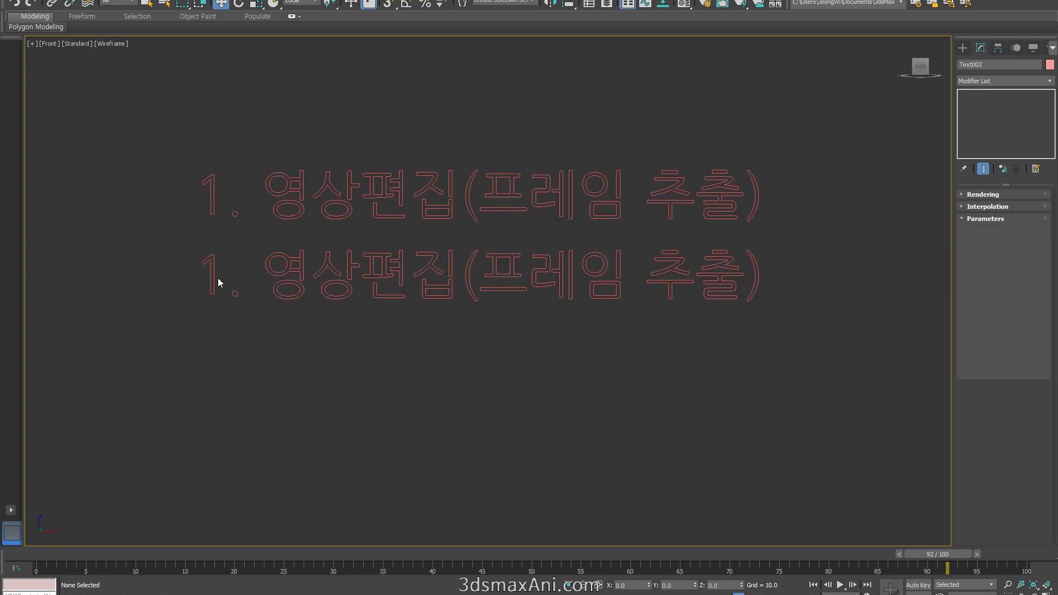
left_click(402, 276)
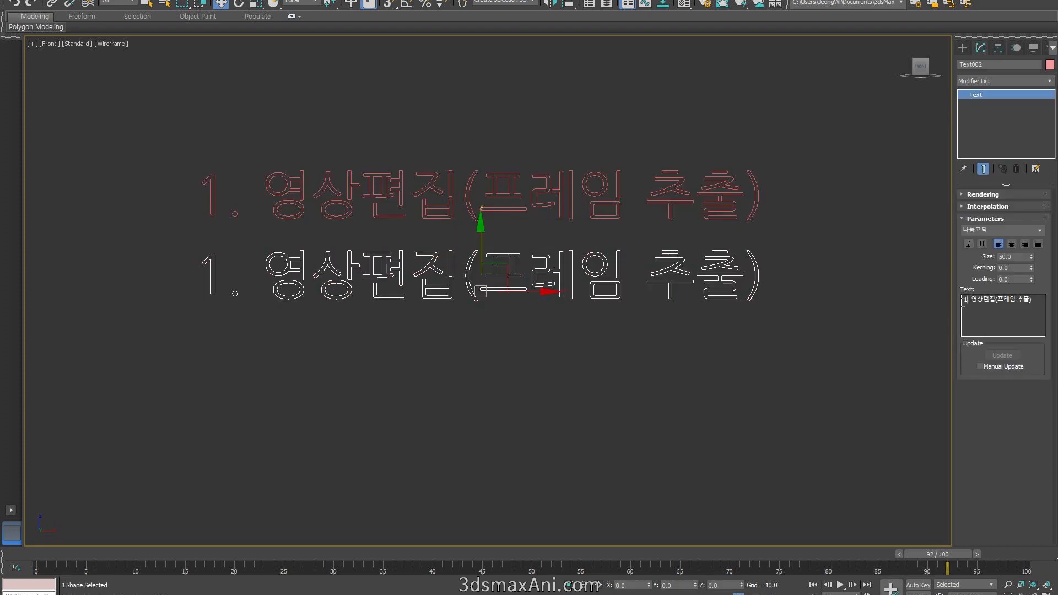
left_click_drag(968, 301, 1034, 299)
type("2. a")
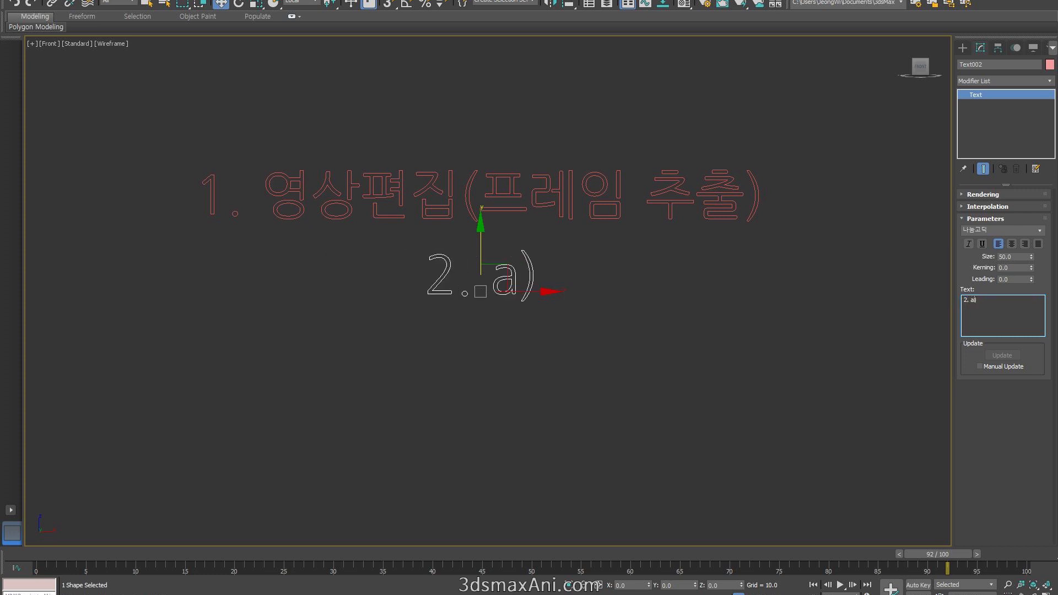
key("BackSpace")
type("물리학")
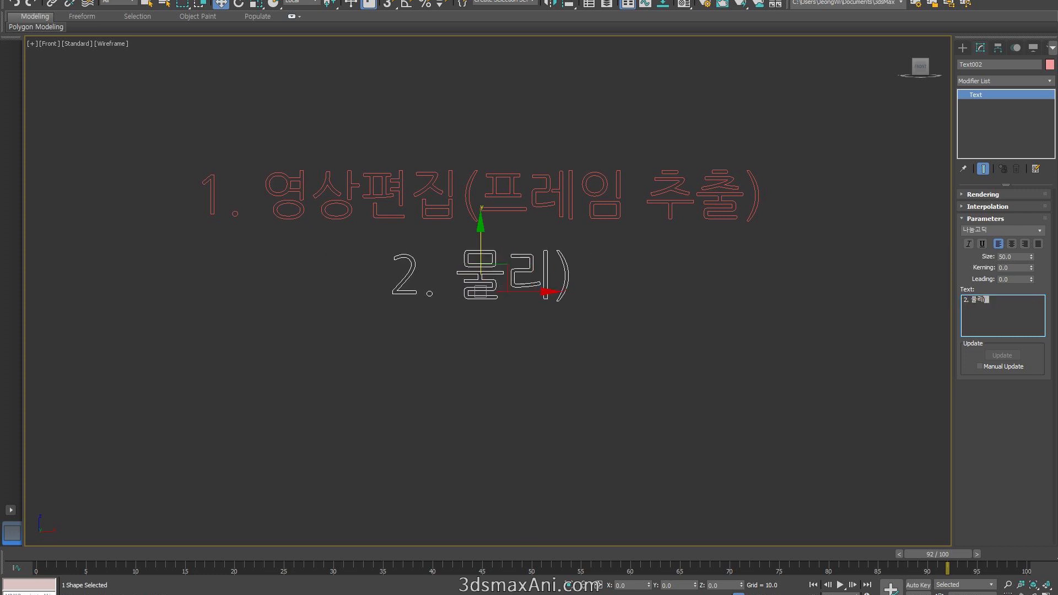
key("Delete")
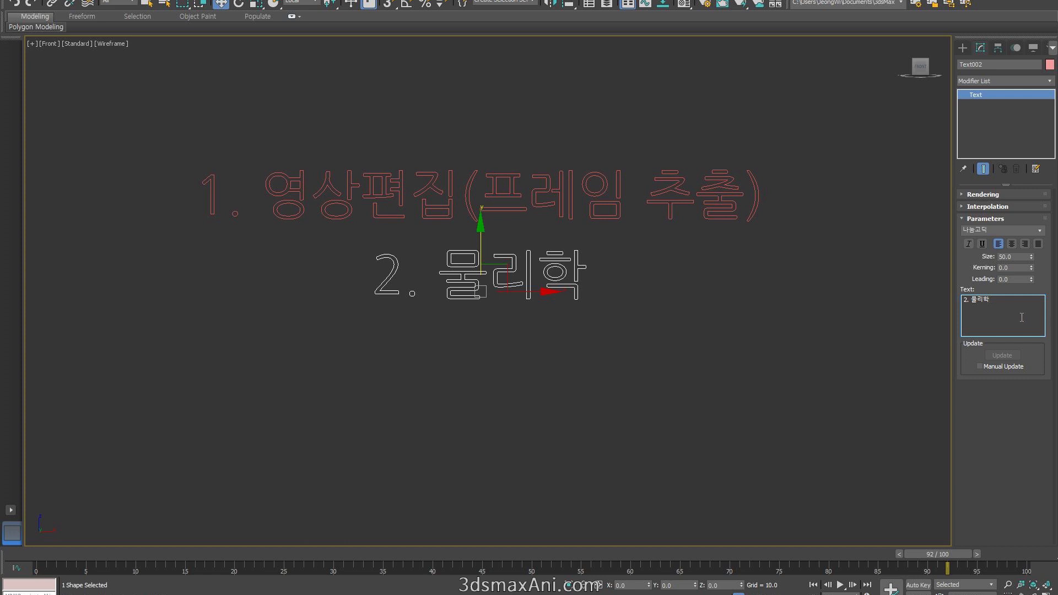
key("ctrl+a")
Step: Move the "2. 물리학" text sideways so its start lines up with the first line, and deselect it
left_click_drag(510, 269, 334, 275)
left_click(394, 376)
scroll(396, 378, "down", 3)
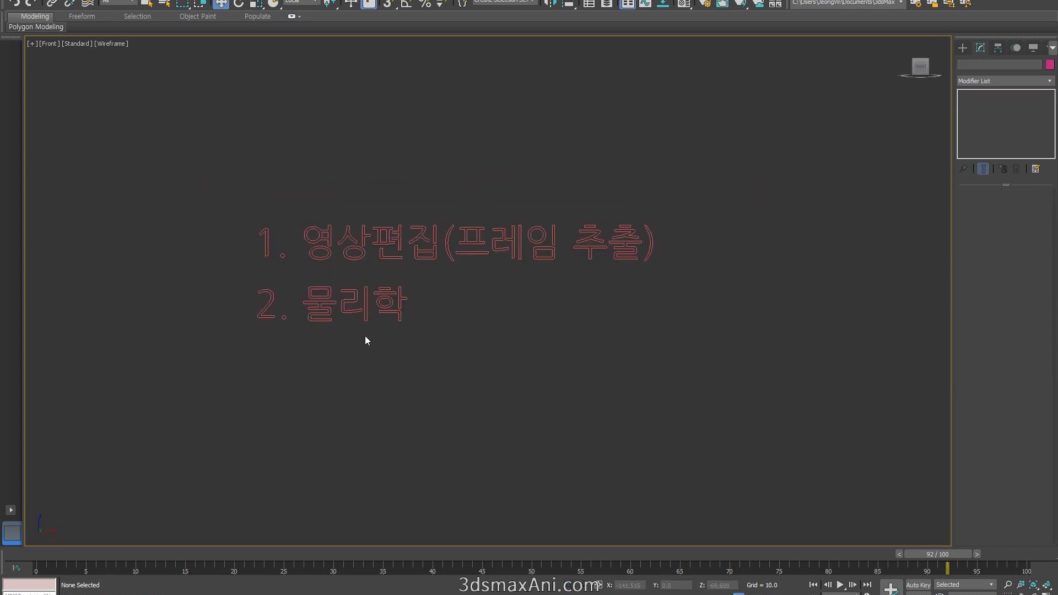
left_click_drag(450, 320, 661, 413)
left_click(420, 380)
left_click(322, 302)
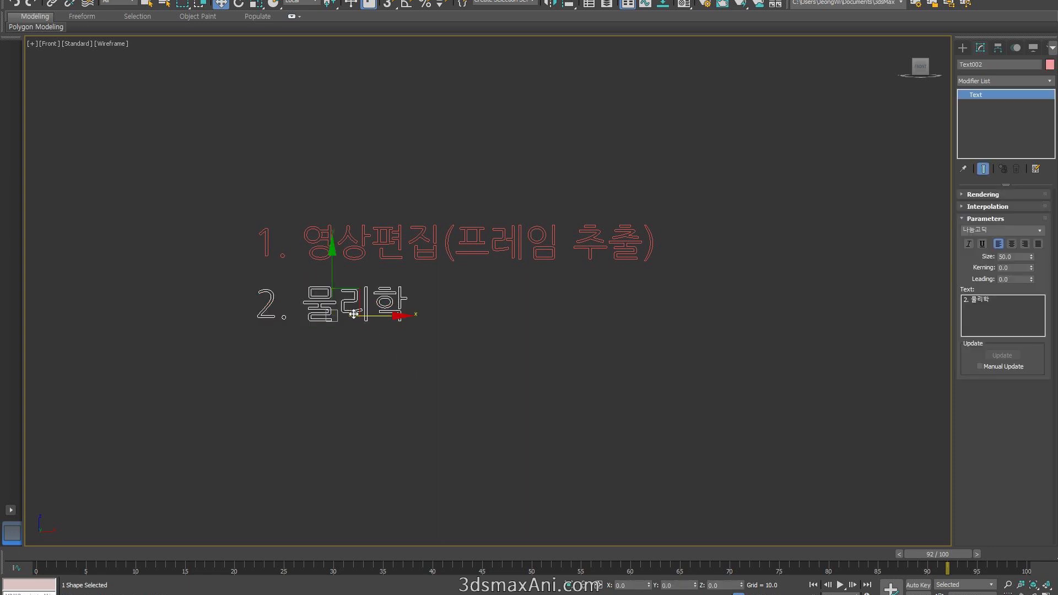
scroll(346, 290, "up", 2)
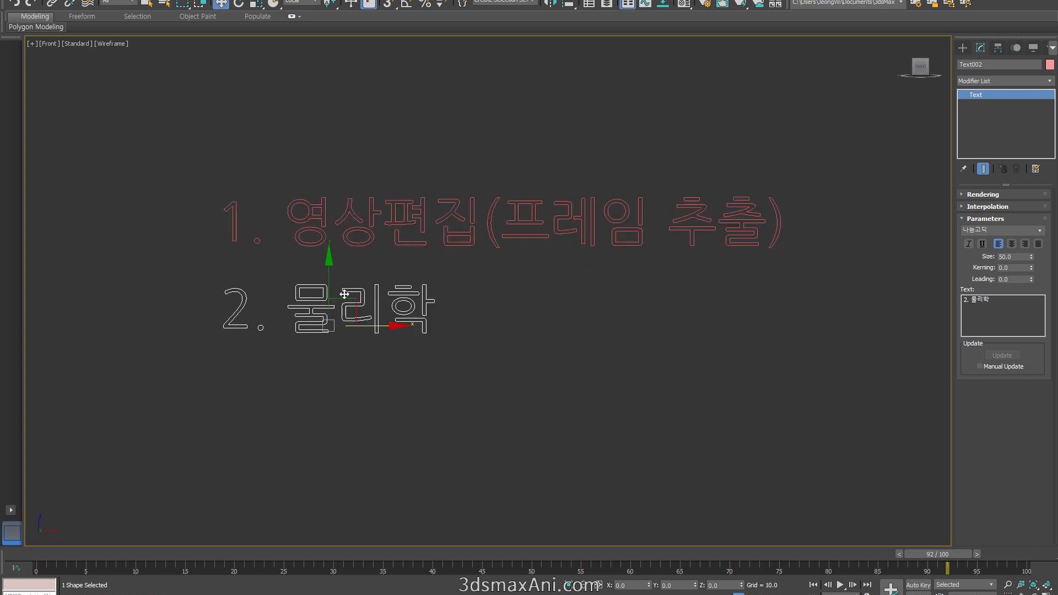
left_click(338, 364)
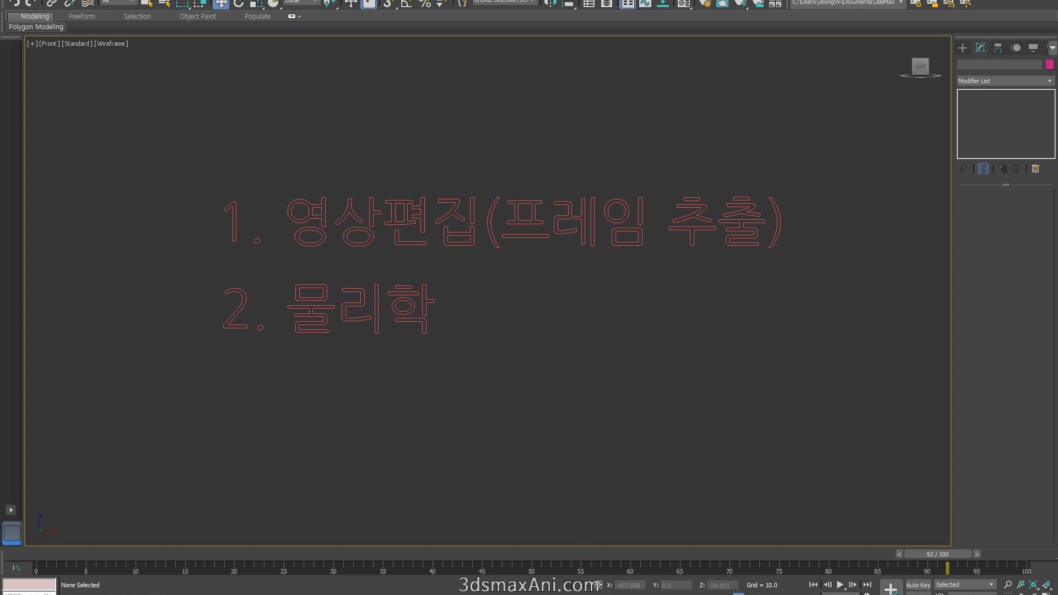
Step: Switch to the 정면 frame-image folder in File Explorer, show it as a detailed list, widen the name column and reposition the window
left_click_drag(0, 77, 351, 54)
left_click(379, 448)
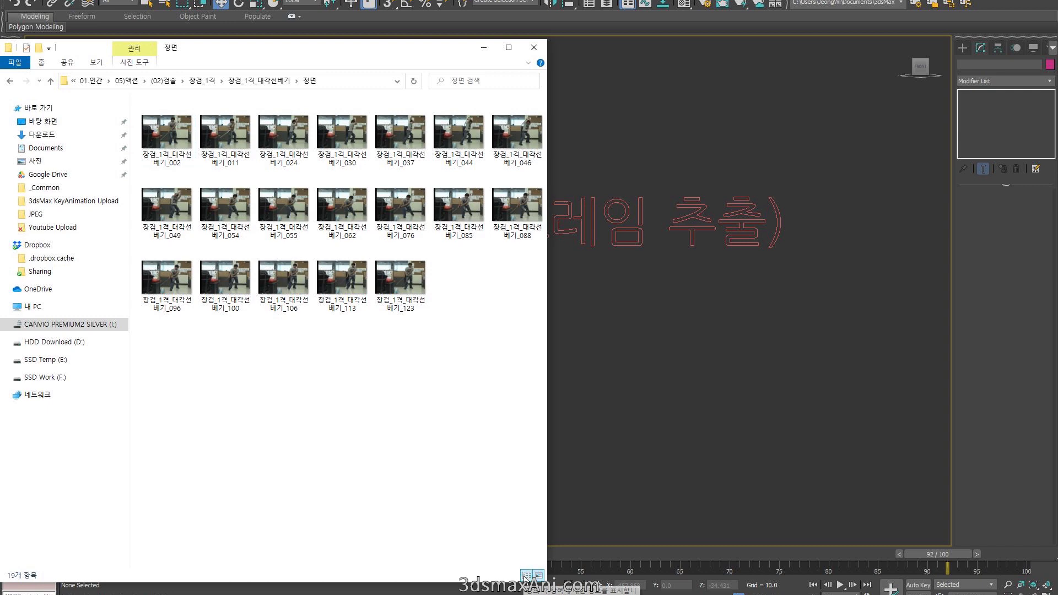
left_click(526, 576)
left_click_drag(219, 102, 257, 103)
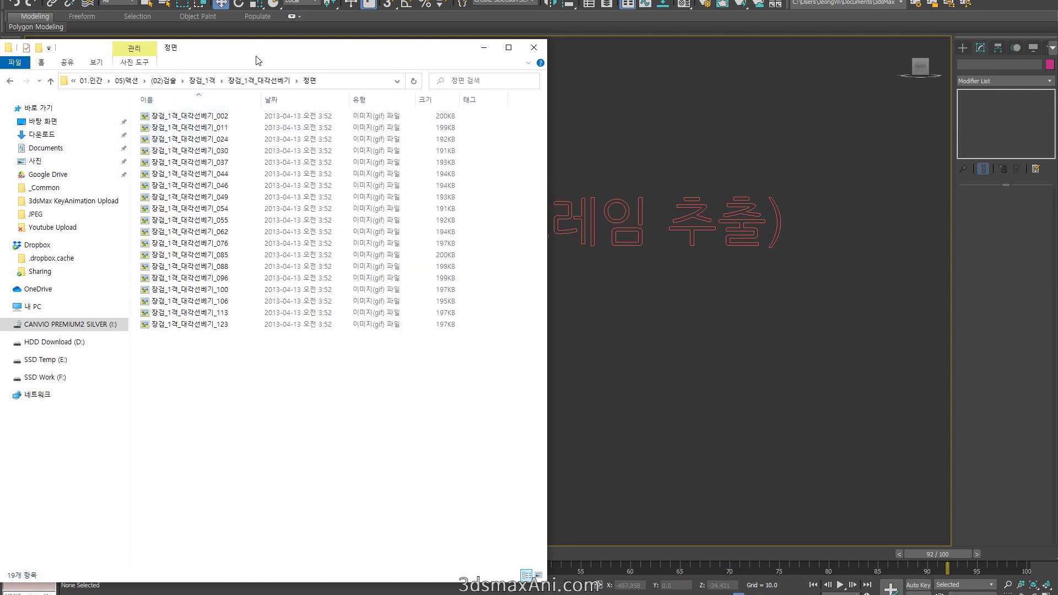
left_click_drag(258, 51, 324, 52)
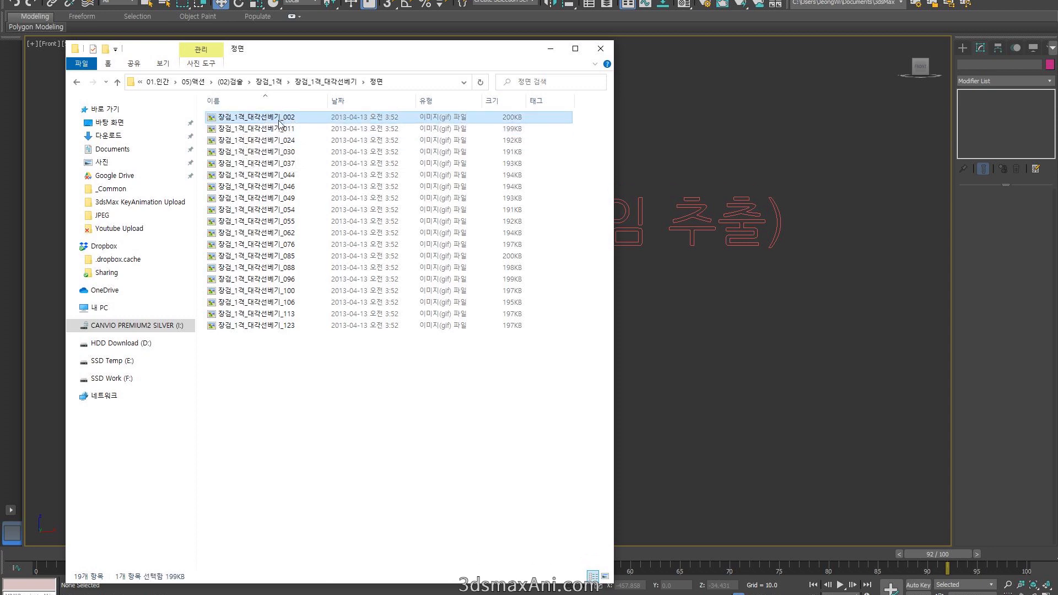
Step: Open the first frame image, 장검_1격_대각선베기_002, in the image viewer and move the viewer away from the folder list
left_click(273, 131)
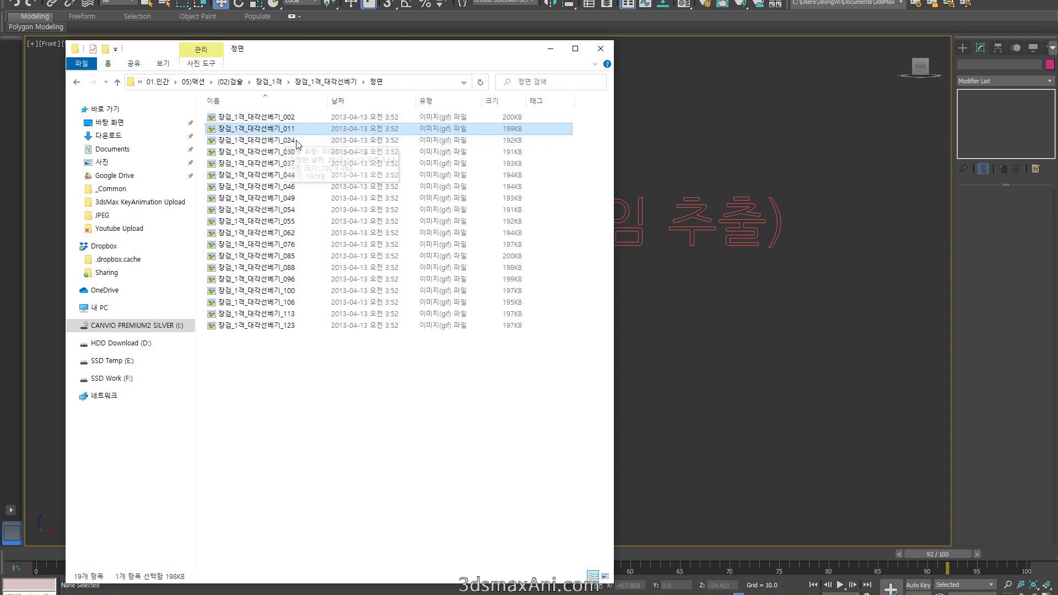
left_click(278, 117)
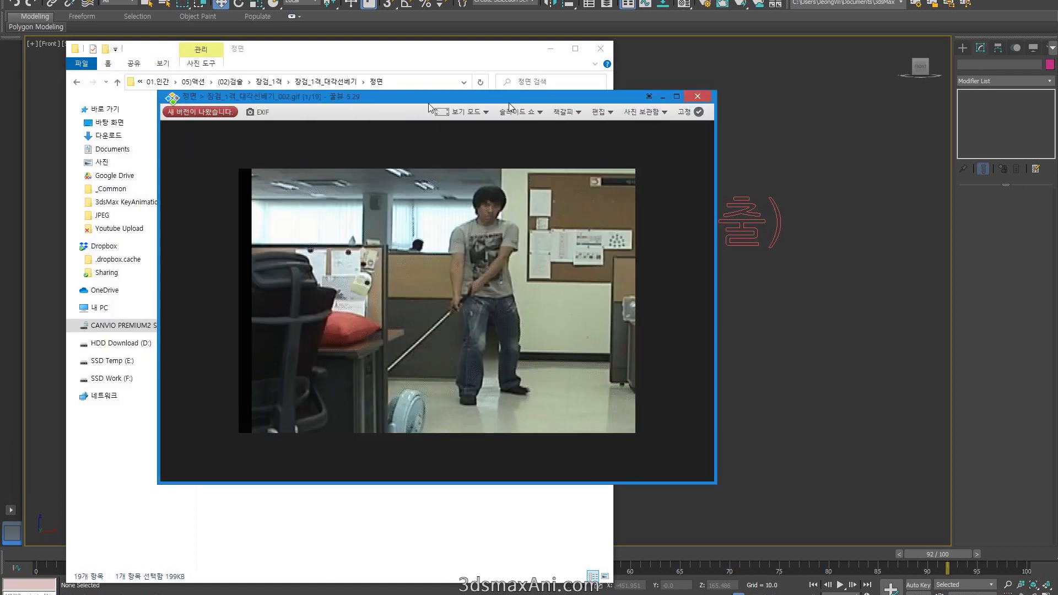
left_click_drag(445, 97, 484, 59)
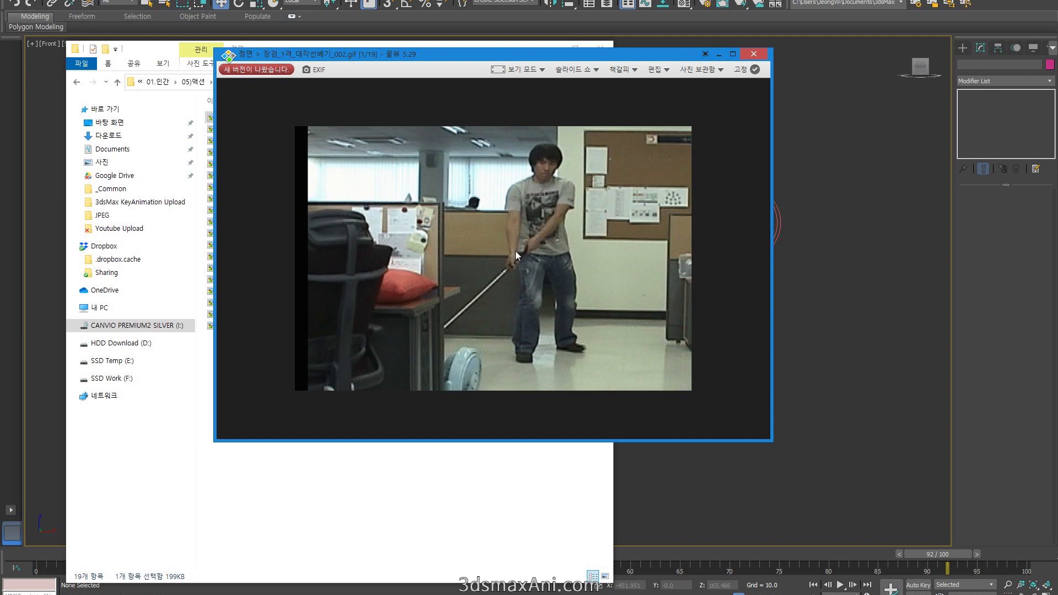
Step: Page back and forth through the sword-swing images, comparing the raised-sword poses in frames 024, 030 and 037 with the downward cut
scroll(540, 243, "down", 5)
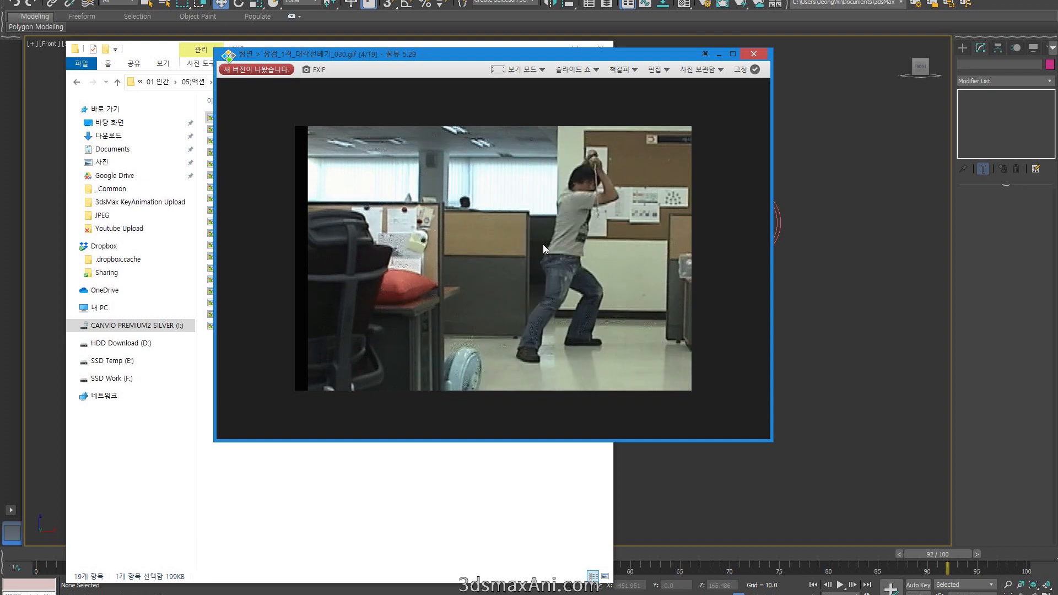
scroll(546, 253, "down", 7)
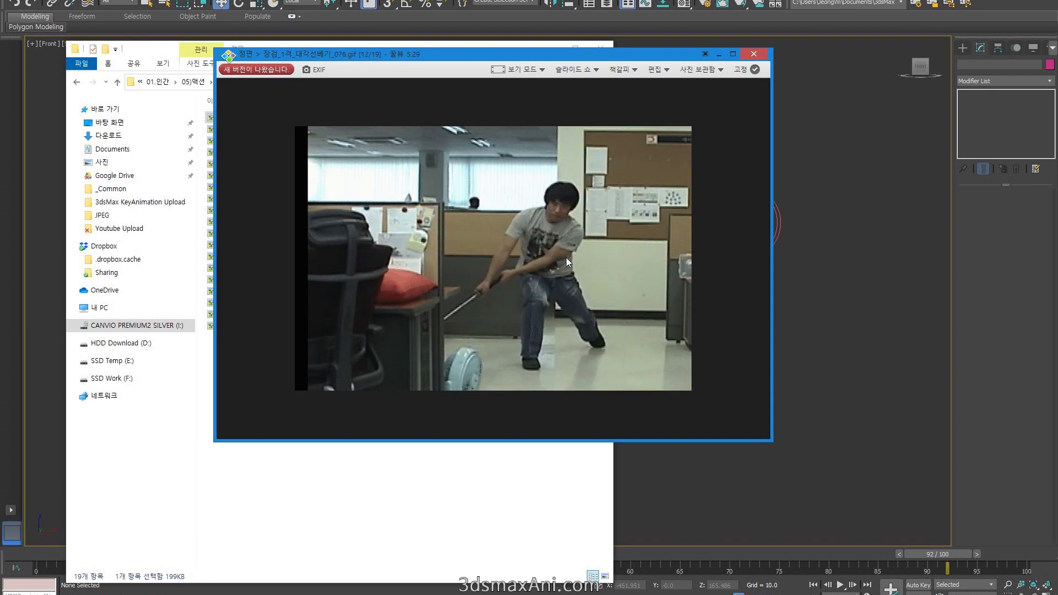
scroll(569, 259, "up", 8)
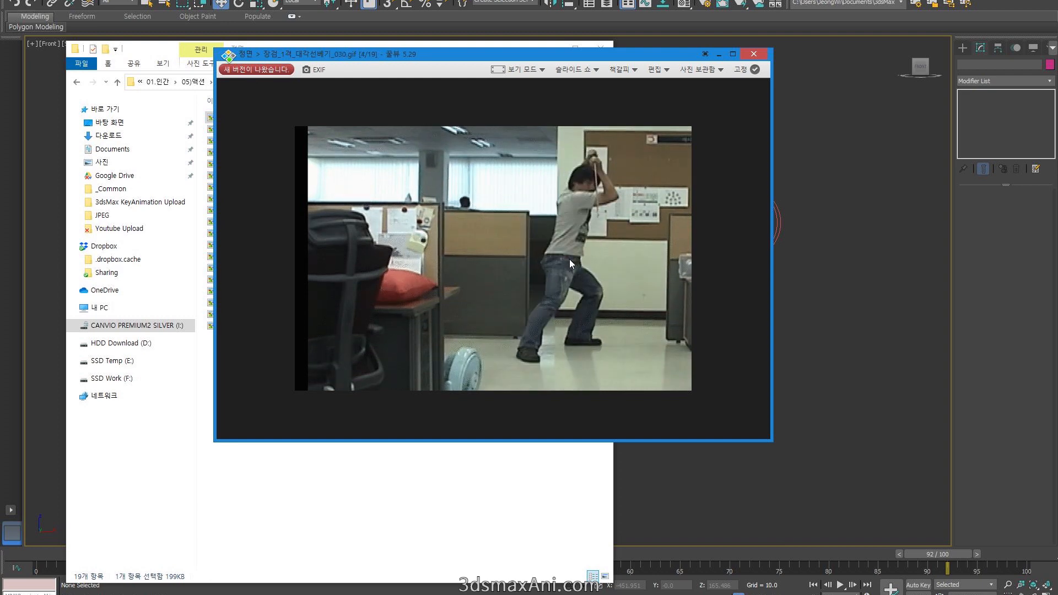
scroll(570, 259, "up", 2)
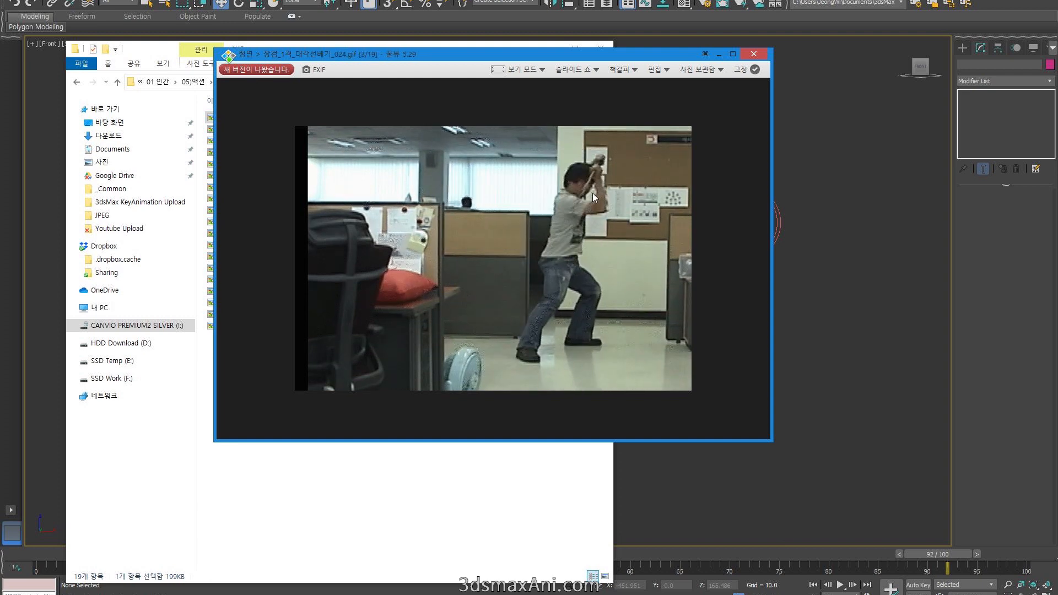
scroll(592, 219, "down", 2)
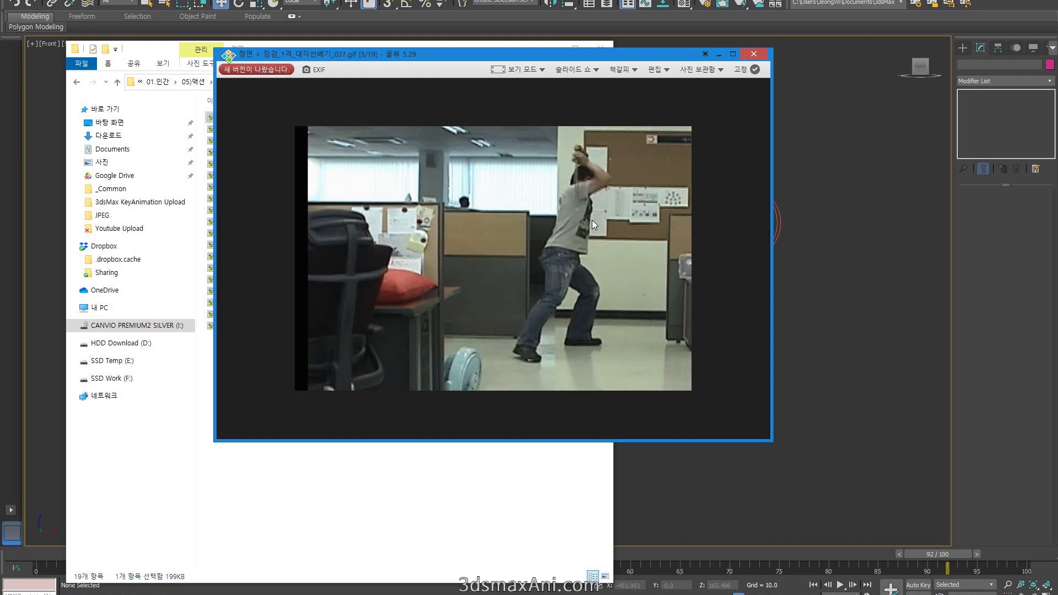
scroll(591, 221, "up", 1)
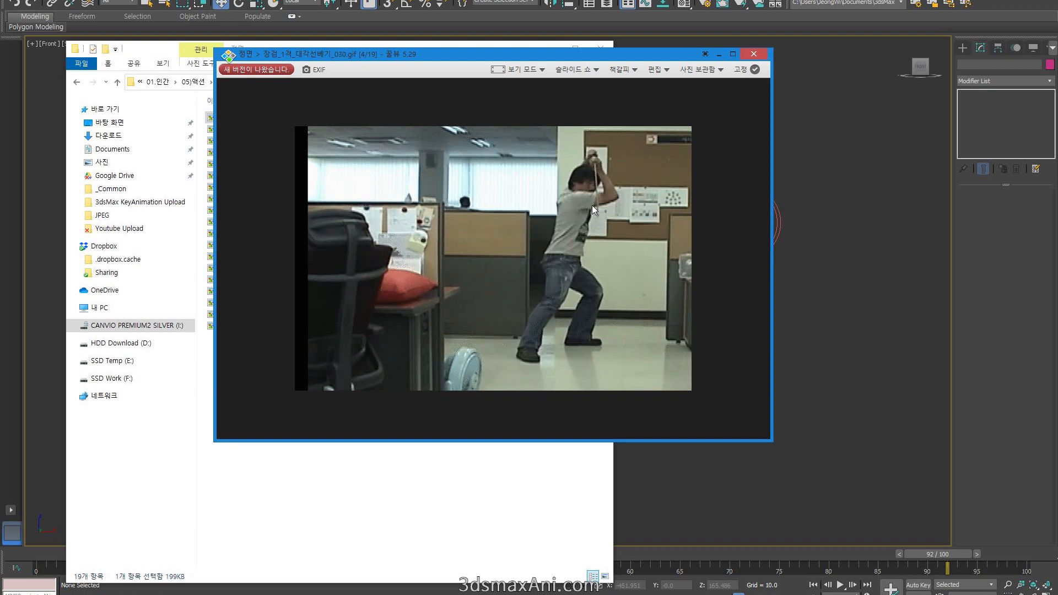
scroll(592, 205, "down", 1)
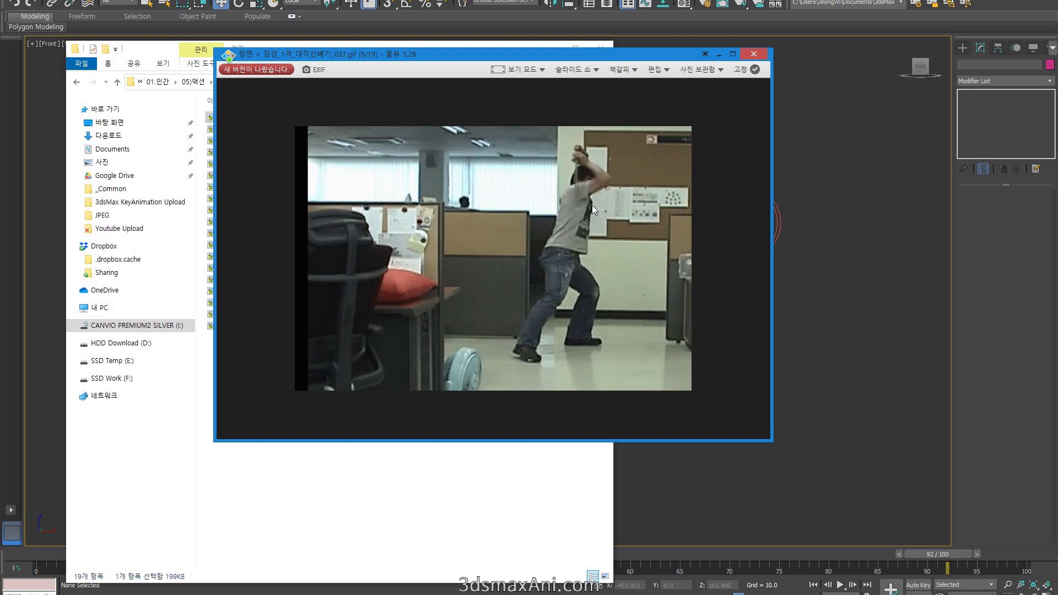
scroll(591, 205, "down", 1)
scroll(353, 65, "down", 6)
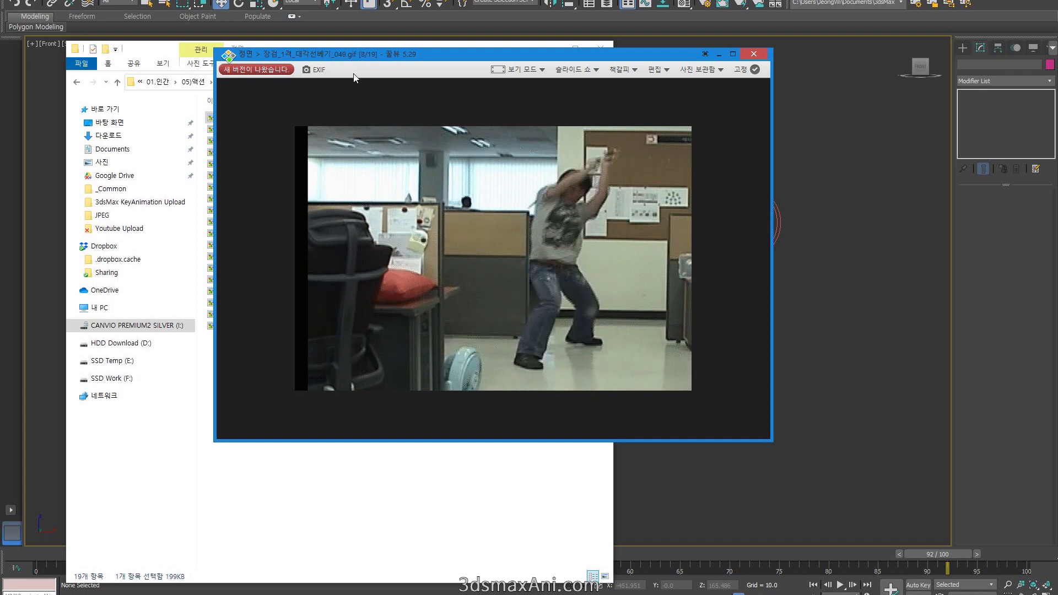
scroll(515, 293, "down", 8)
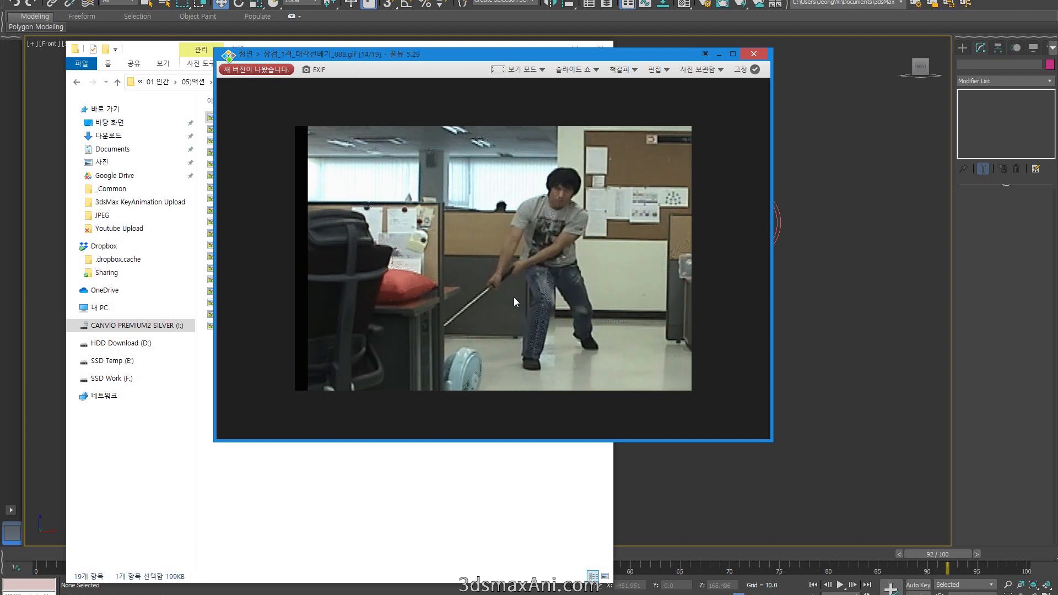
Step: Examine the slash frames 049, 054 and 055 against the recovery frames up to 123, and close the image viewer
scroll(514, 299, "down", 7)
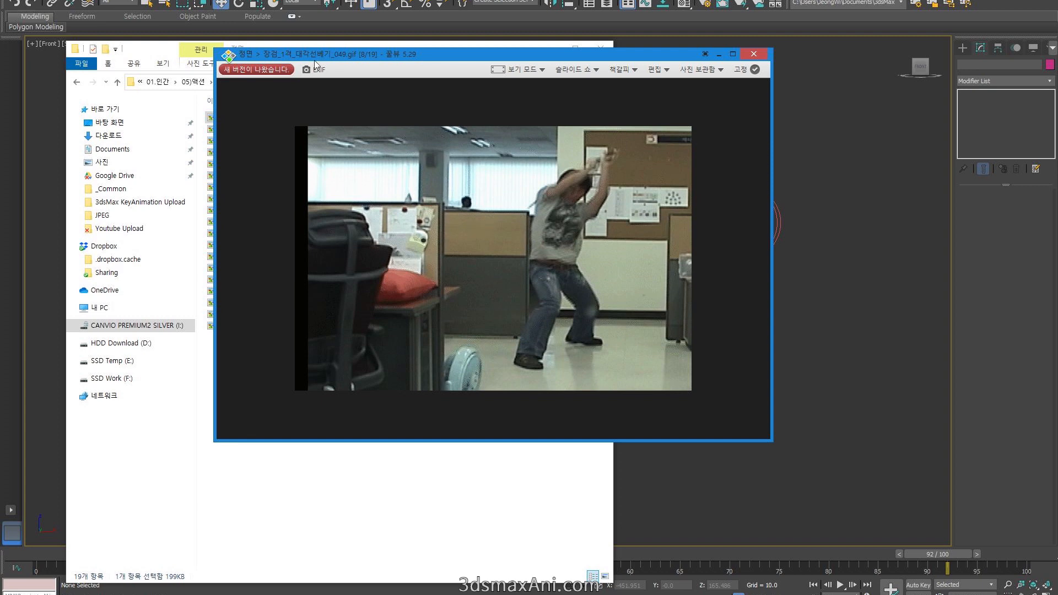
scroll(345, 88, "down", 1)
scroll(349, 65, "down", 4)
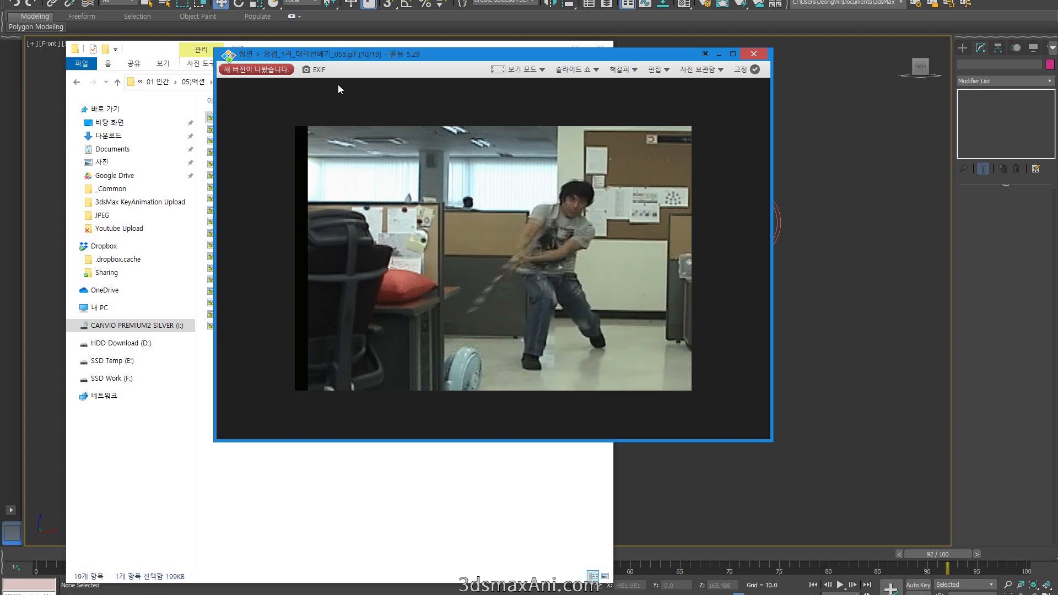
scroll(346, 87, "up", 9)
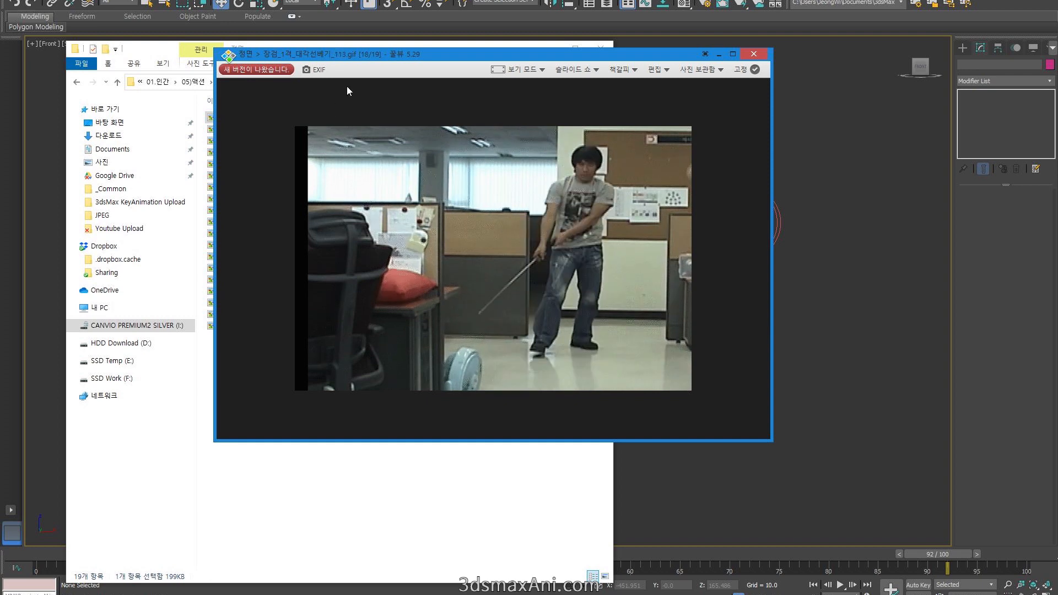
scroll(358, 88, "down", 13)
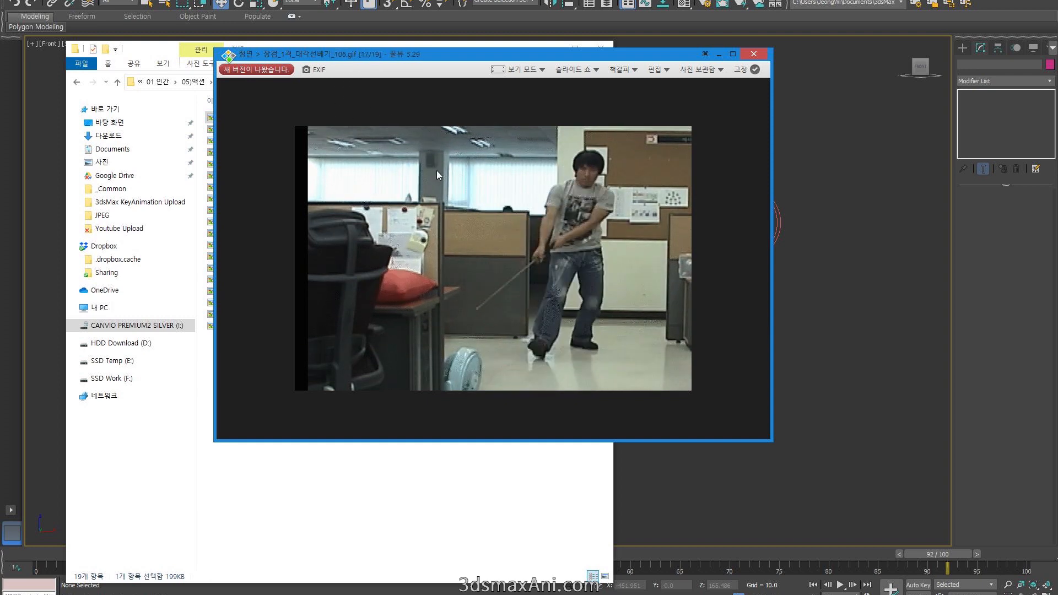
scroll(405, 160, "down", 2)
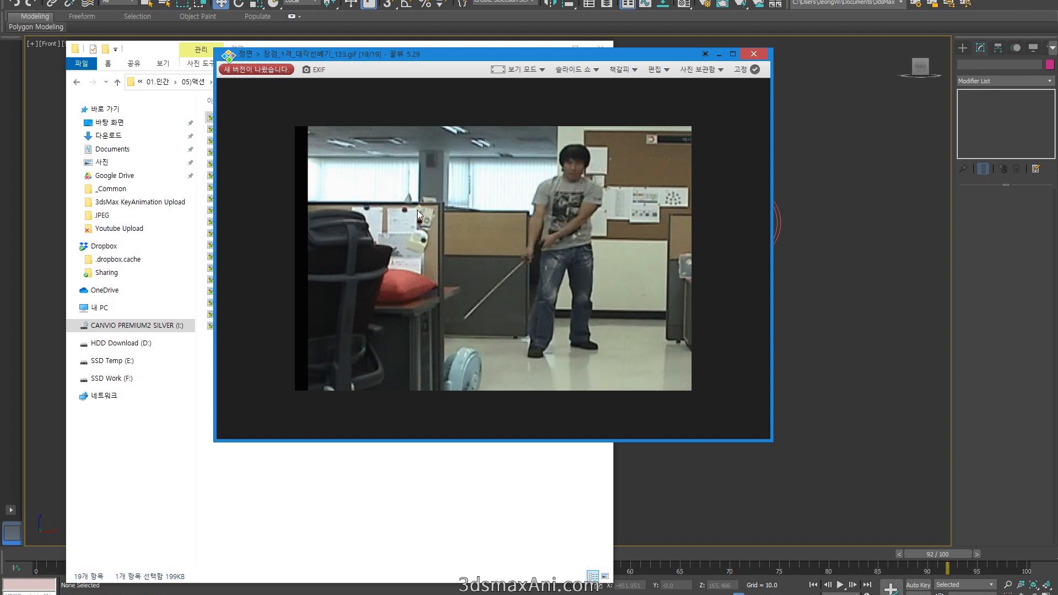
scroll(426, 217, "down", 4)
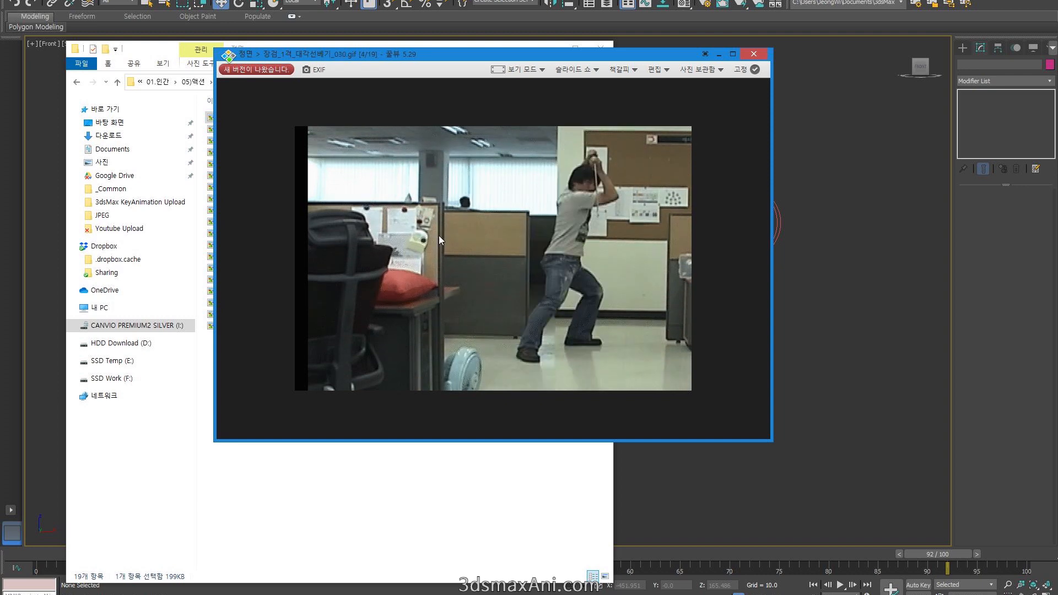
scroll(435, 236, "down", 4)
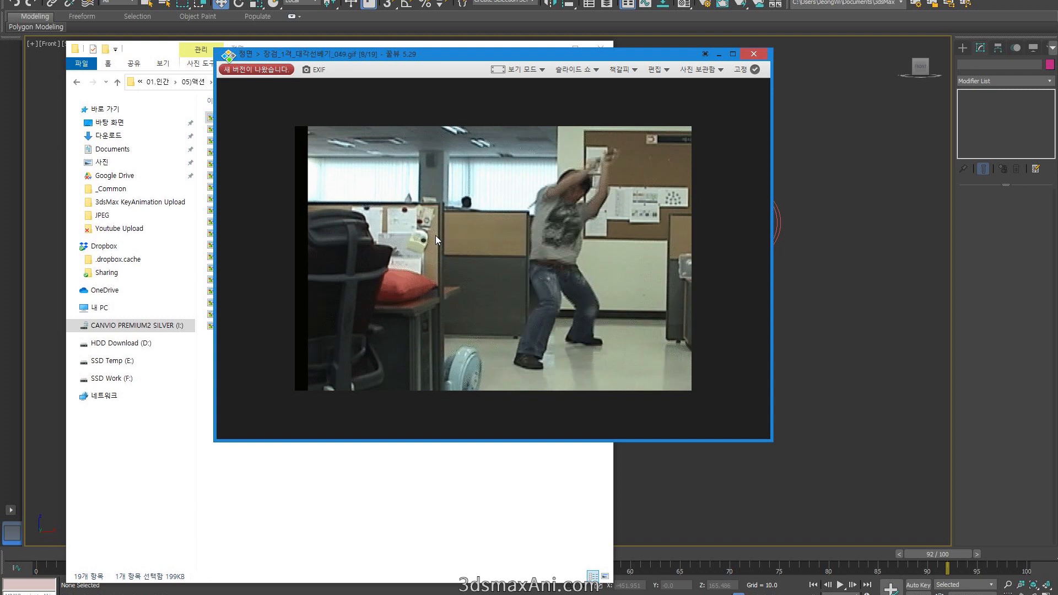
scroll(436, 232, "down", 1)
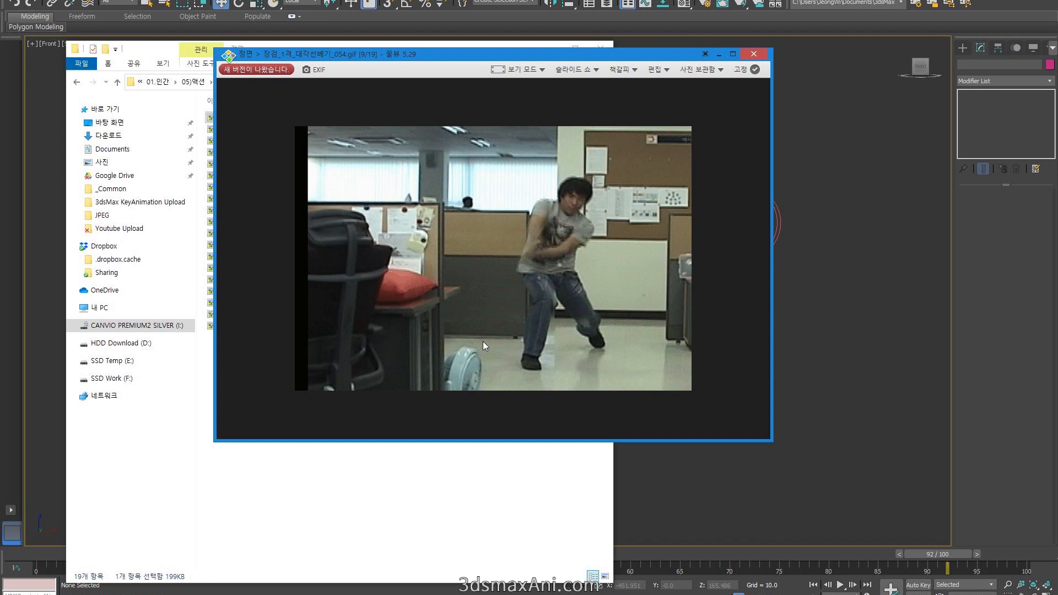
scroll(478, 344, "down", 1)
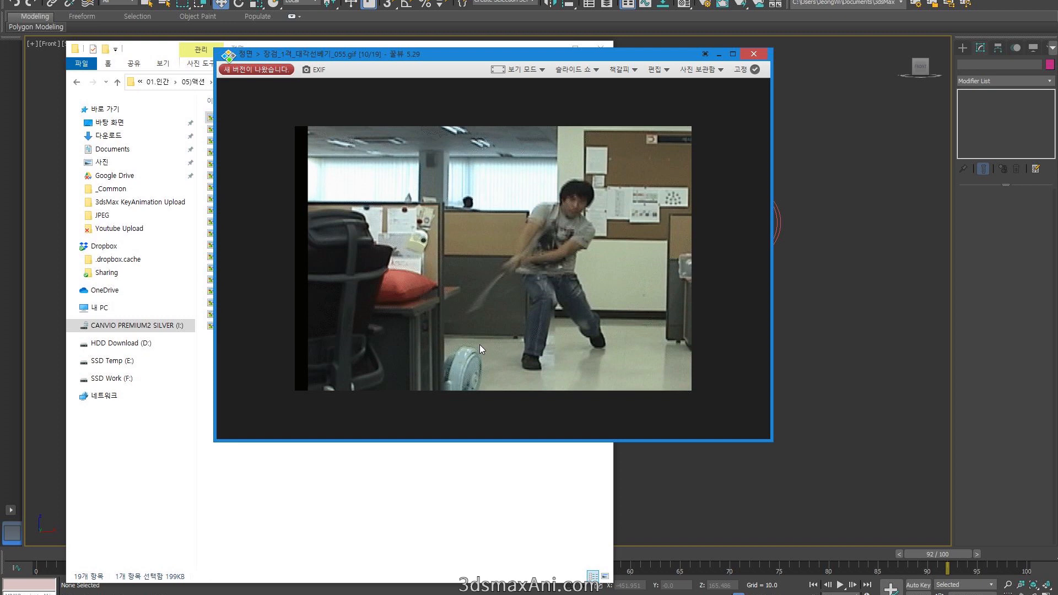
left_click(742, 57)
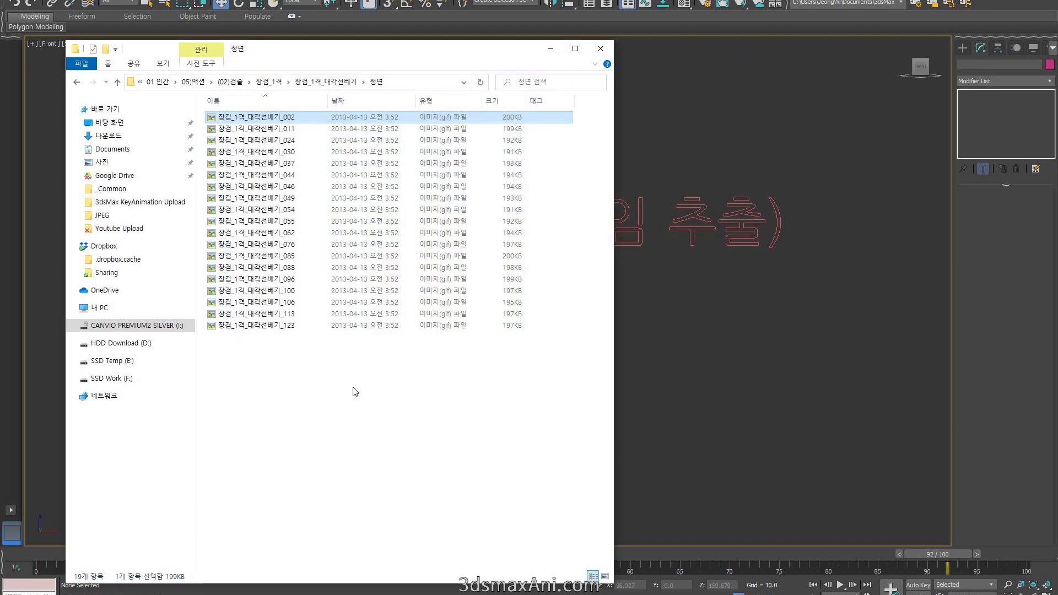
Step: Select all the frame files, go through frames 002, 011, 024 and 030 individually to compare their numbers, and minimize the folder
left_click_drag(355, 389, 269, 118)
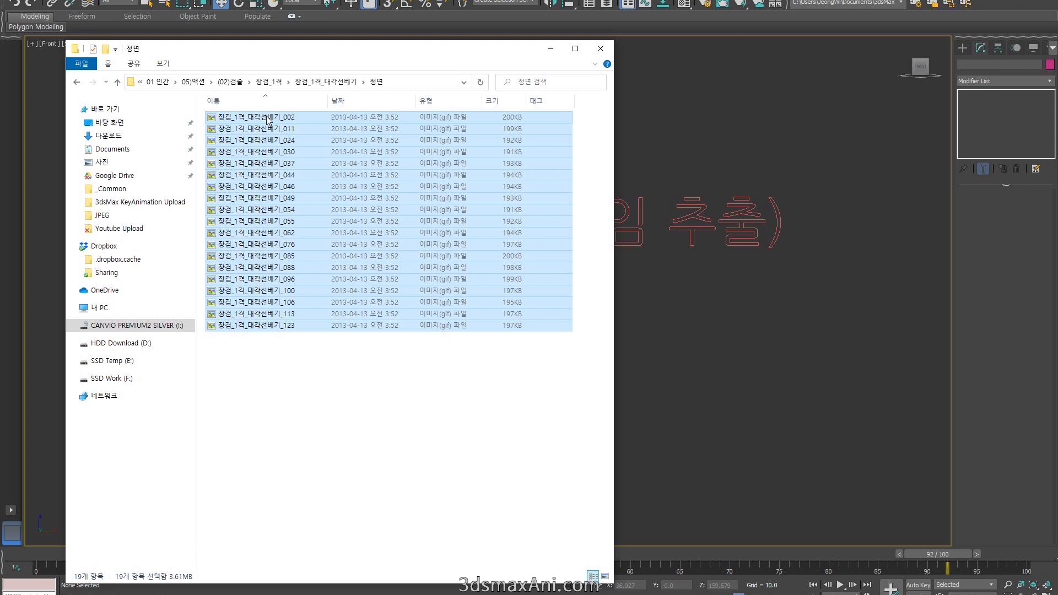
left_click(268, 118)
left_click(268, 129)
left_click(270, 141)
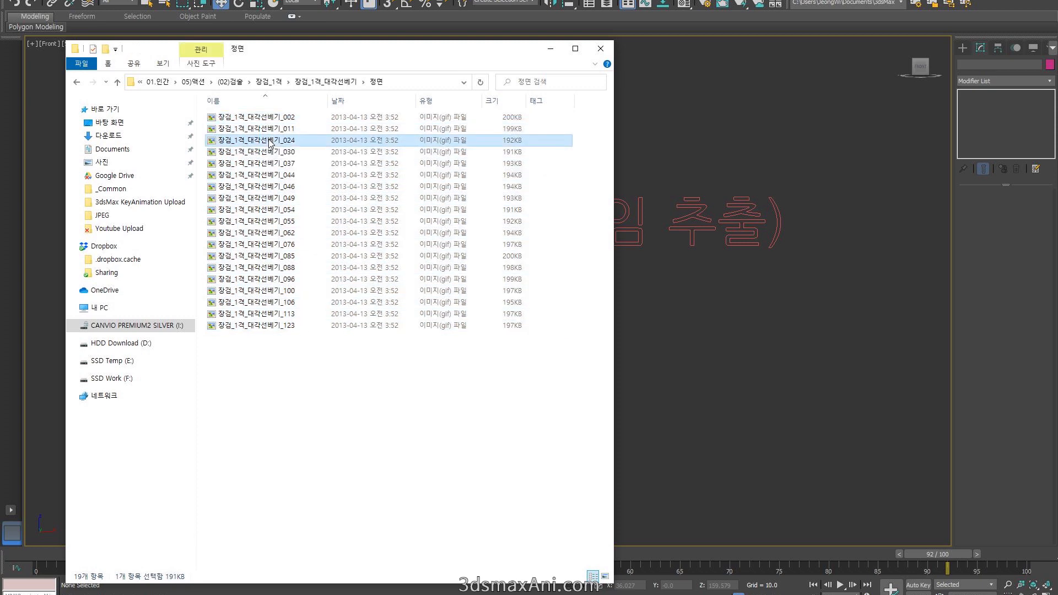
left_click(273, 152)
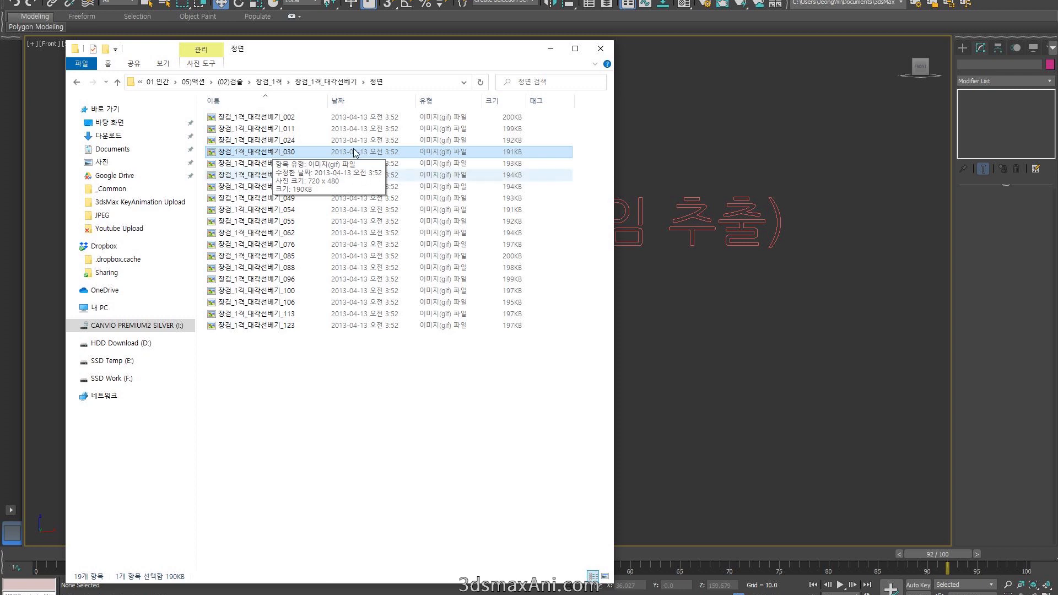
left_click(550, 48)
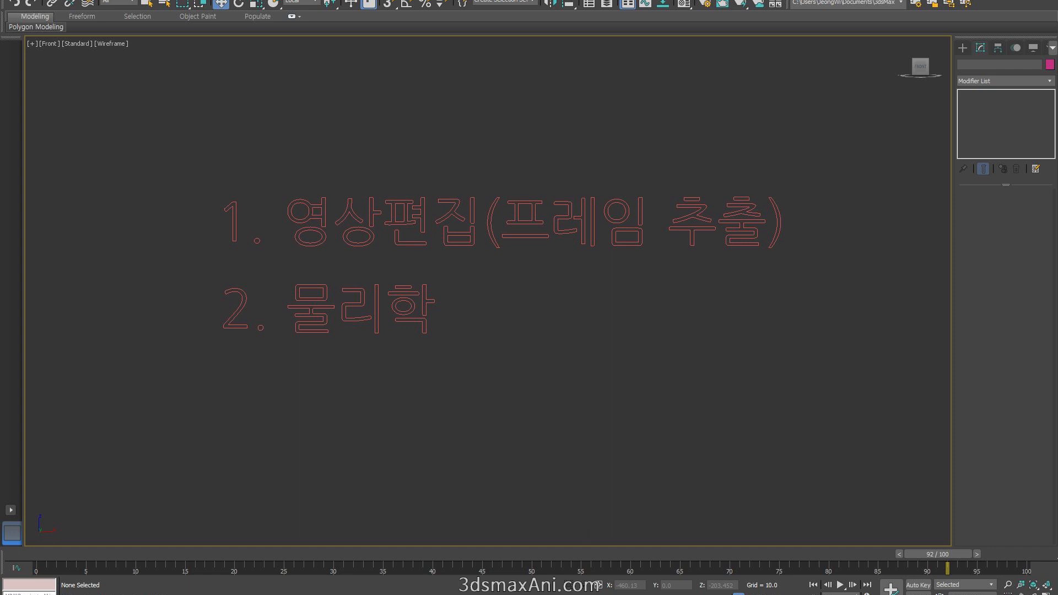
Step: Select the "2. 물리학" text, switch to the PowerPoint 스페이싱 presentation and select the Isaac Newton portrait on slide 13
left_click(352, 286)
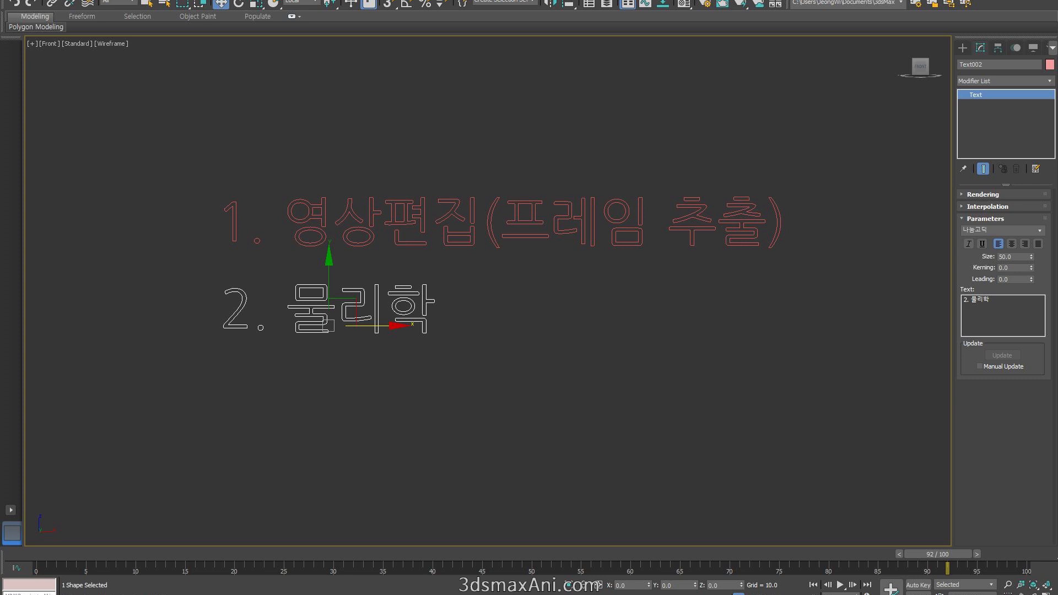
left_click_drag(0, 42, 661, 7)
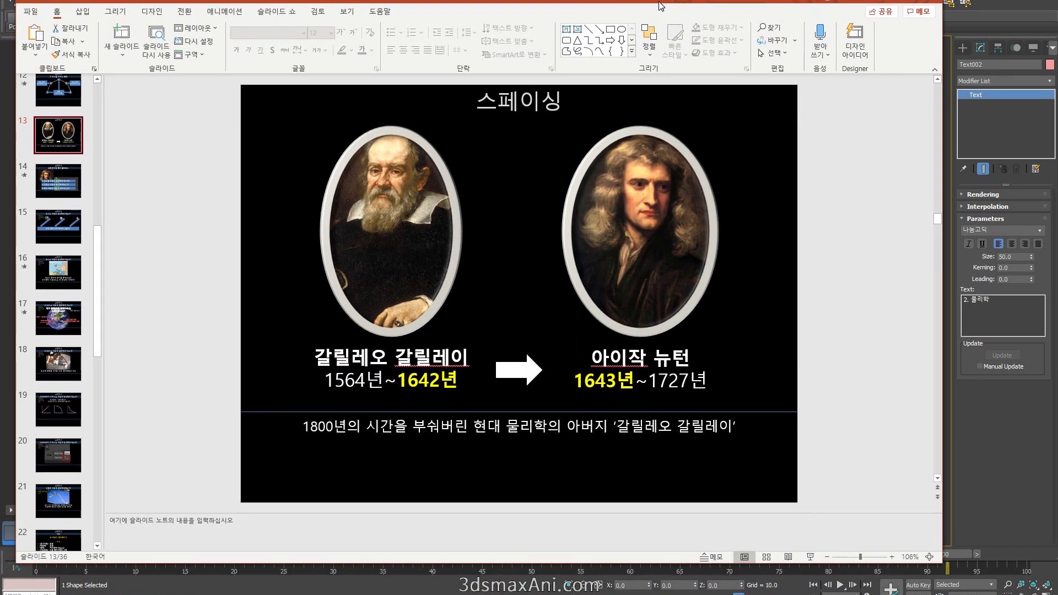
left_click(677, 237)
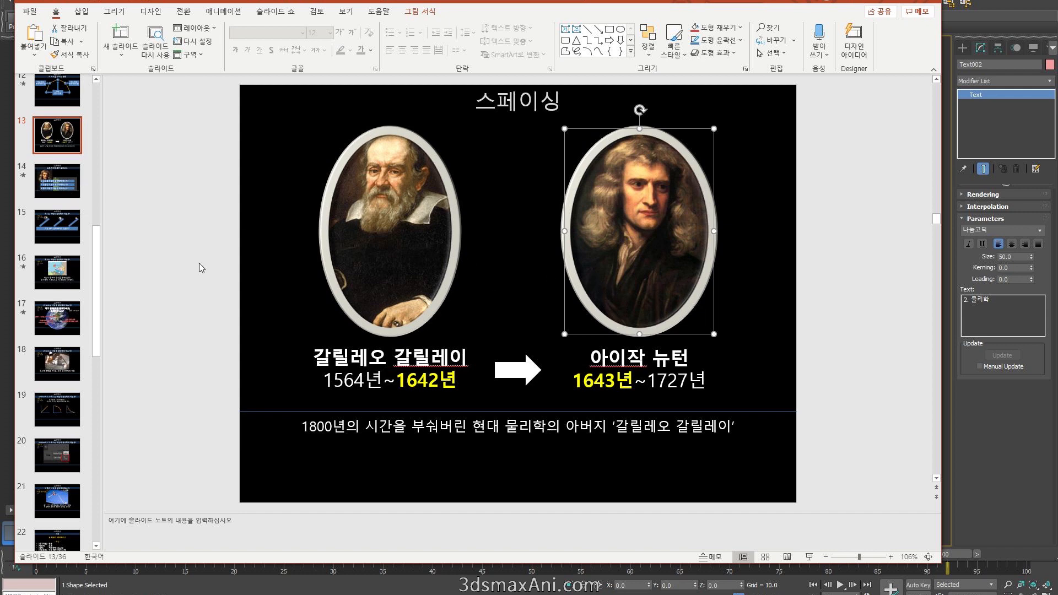
Step: Highlight the standard gravity value on slide 17, show the acceleration graphs on slide 19, and return to 3ds Max
left_click(54, 317)
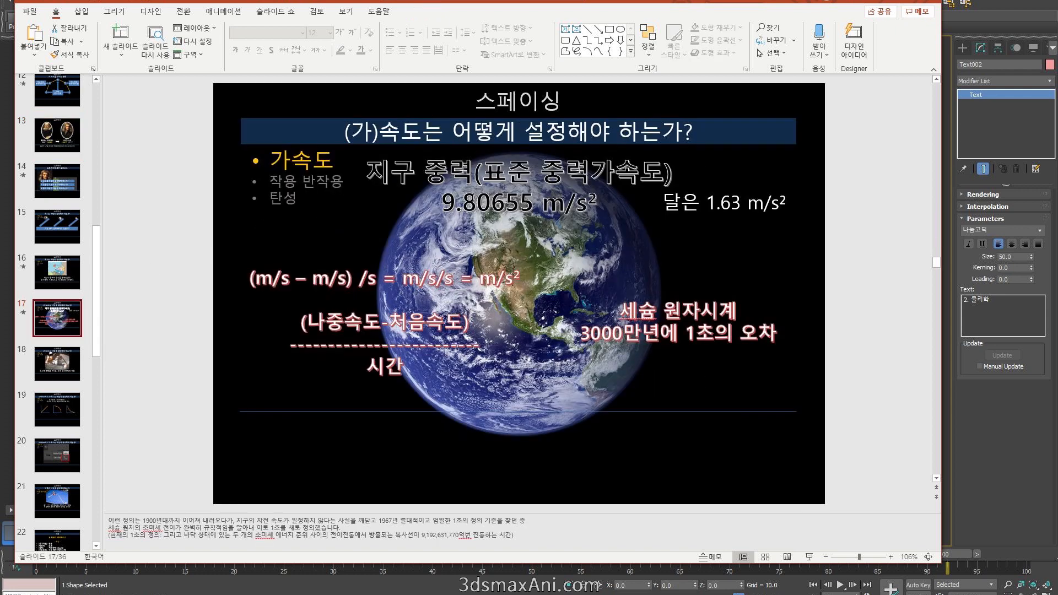
left_click(524, 162)
left_click_drag(444, 202, 591, 200)
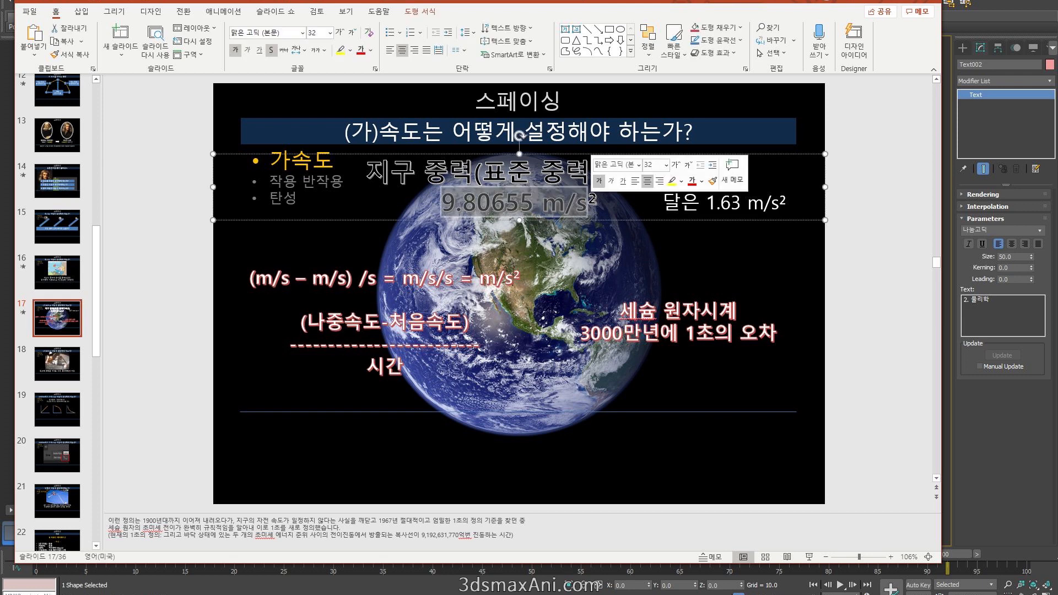
left_click(70, 416)
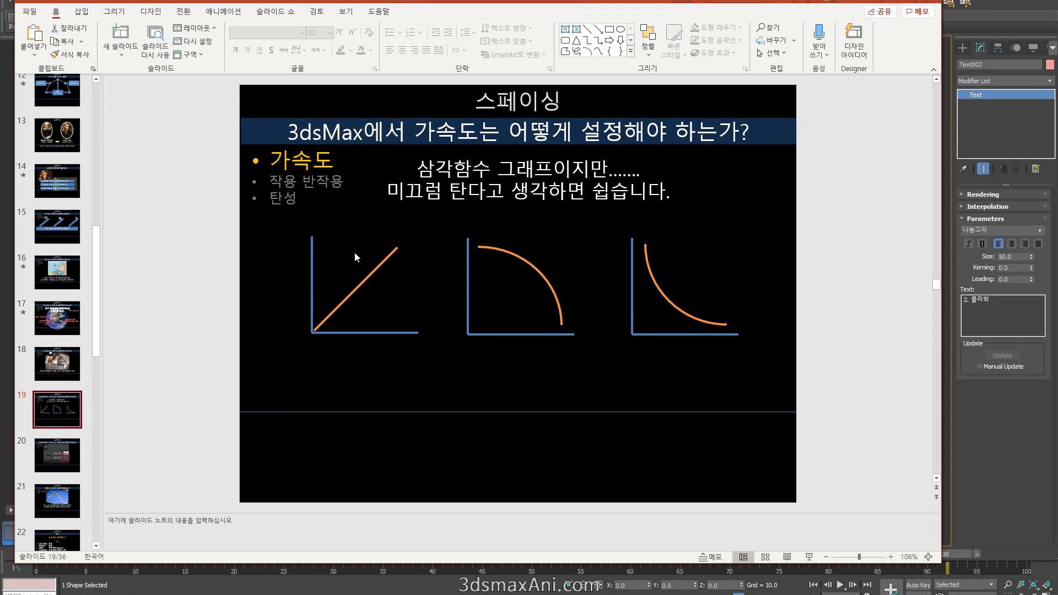
left_click_drag(671, 3, 0, 12)
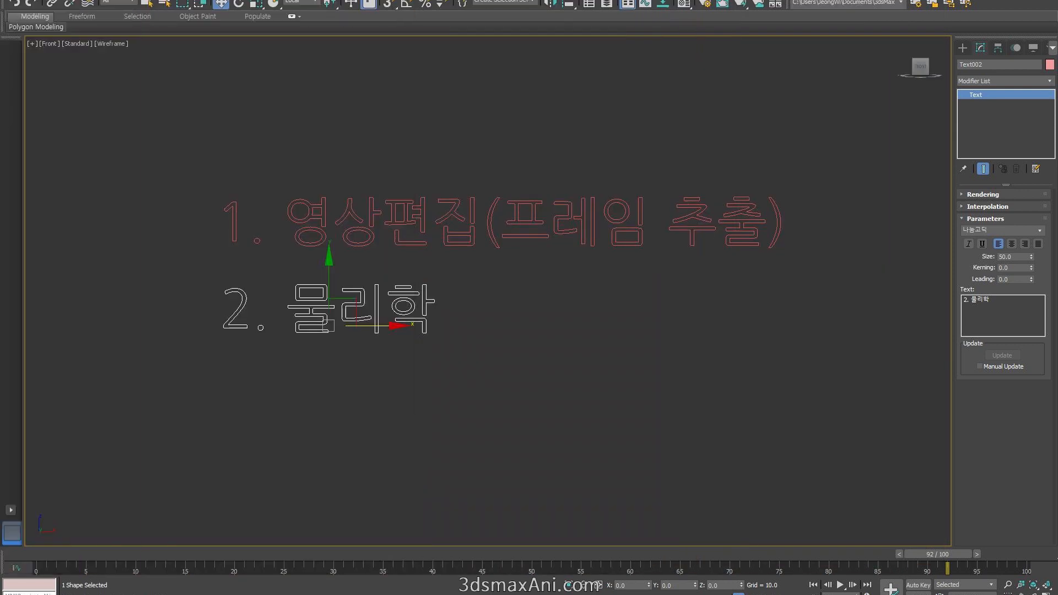
scroll(758, 435, "down", 3)
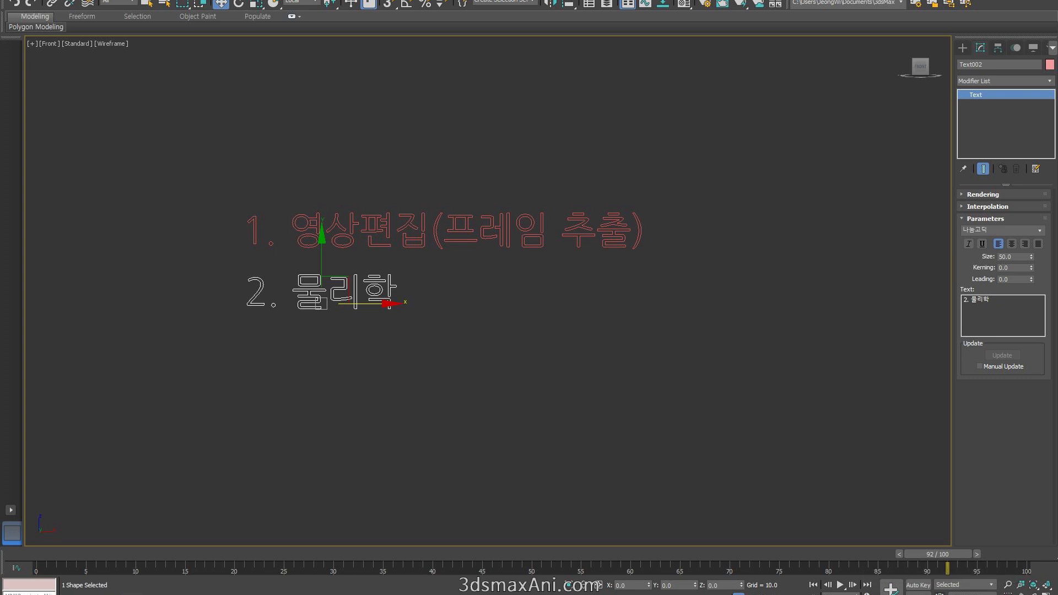
left_click_drag(940, 588, 946, 514)
middle_click_drag(710, 266, 690, 273)
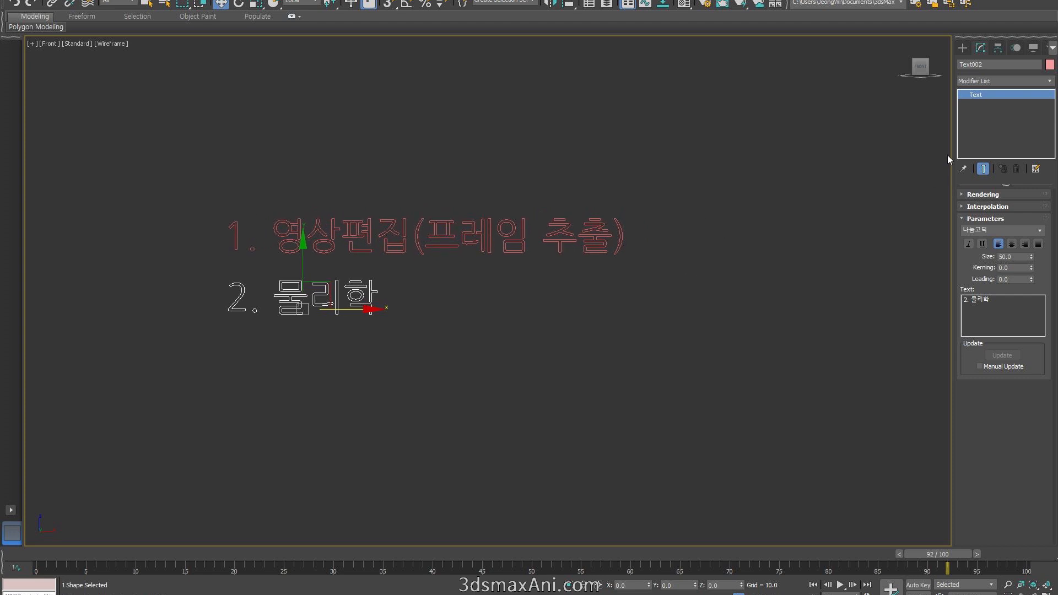
Step: Create a box about 41 long, 37 wide and 16 high above the text, and show the front view shaded
left_click(964, 50)
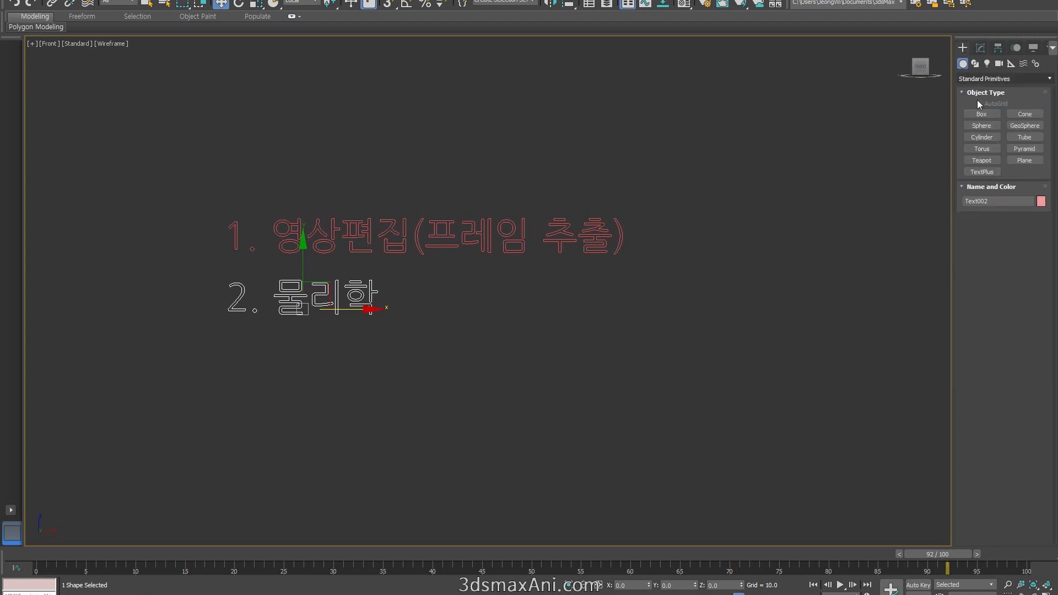
scroll(594, 329, "down", 1)
left_click_drag(347, 154, 368, 178)
left_click(375, 168)
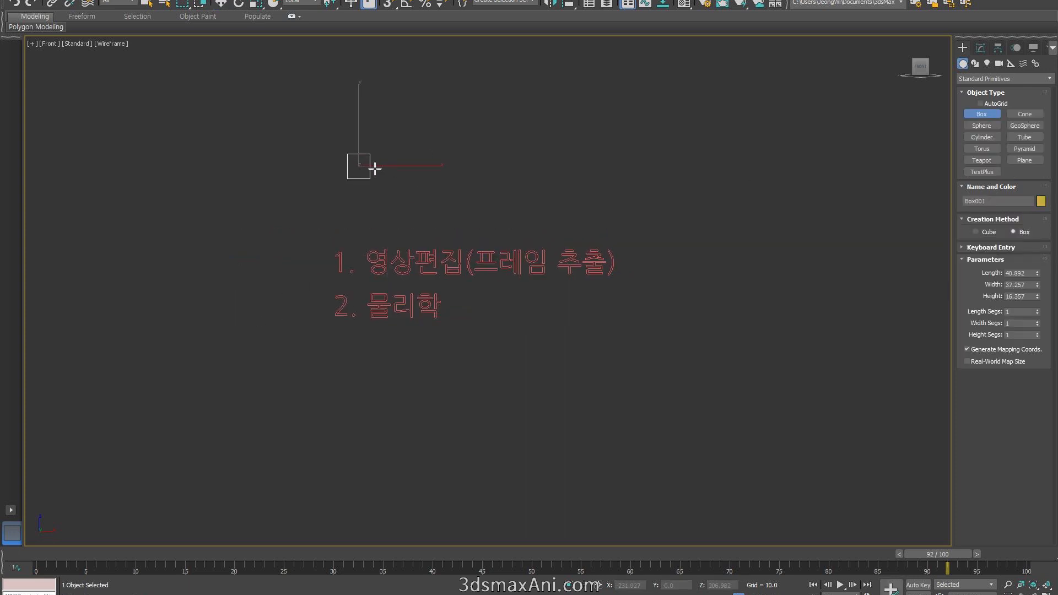
scroll(376, 164, "up", 2)
key("F3")
mouse_move(278, 305)
middle_mouse_down()
mouse_move(281, 324)
mouse_move(325, 342)
middle_mouse_up()
Step: With Auto Key on, animate the box from frame 0 to frame 60 by moving it far along positive X
left_click(60, 555)
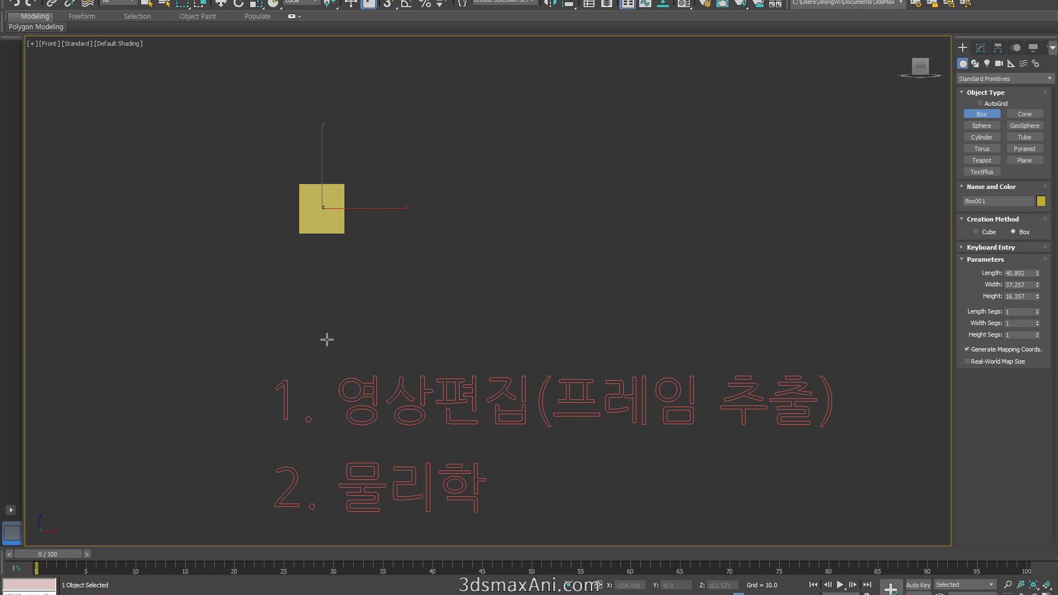
key("n")
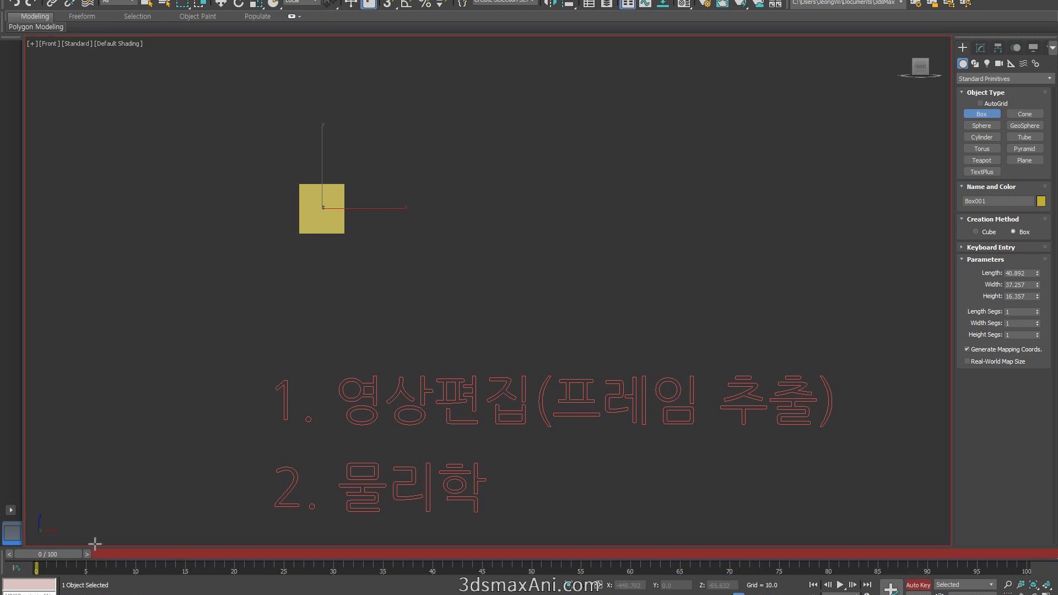
left_click_drag(72, 547, 636, 547)
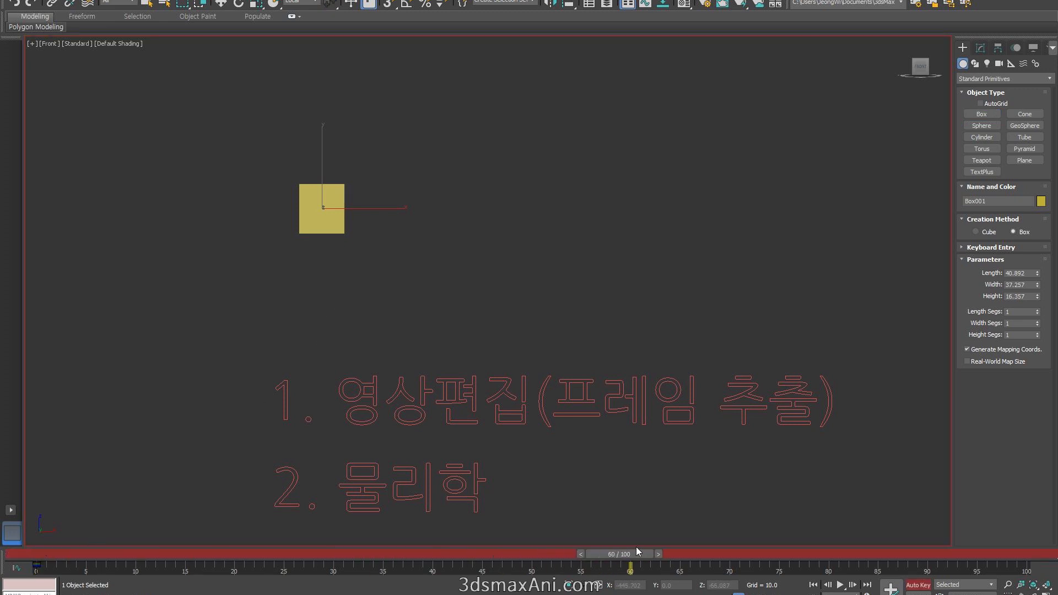
scroll(423, 208, "down", 2)
key("w")
key("g")
left_click_drag(432, 208, 874, 208)
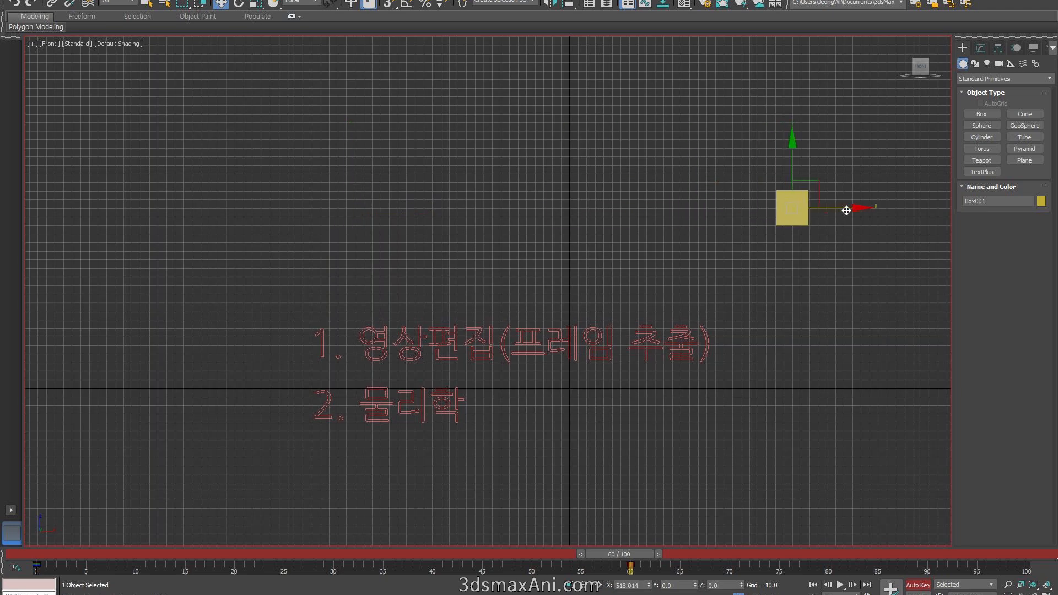
Step: Play the box's movement without the grid, and scrub through frames 37 and 59 to examine its spacing
left_click_drag(221, 553, 34, 554)
middle_click_drag(305, 342, 290, 365)
key("slash")
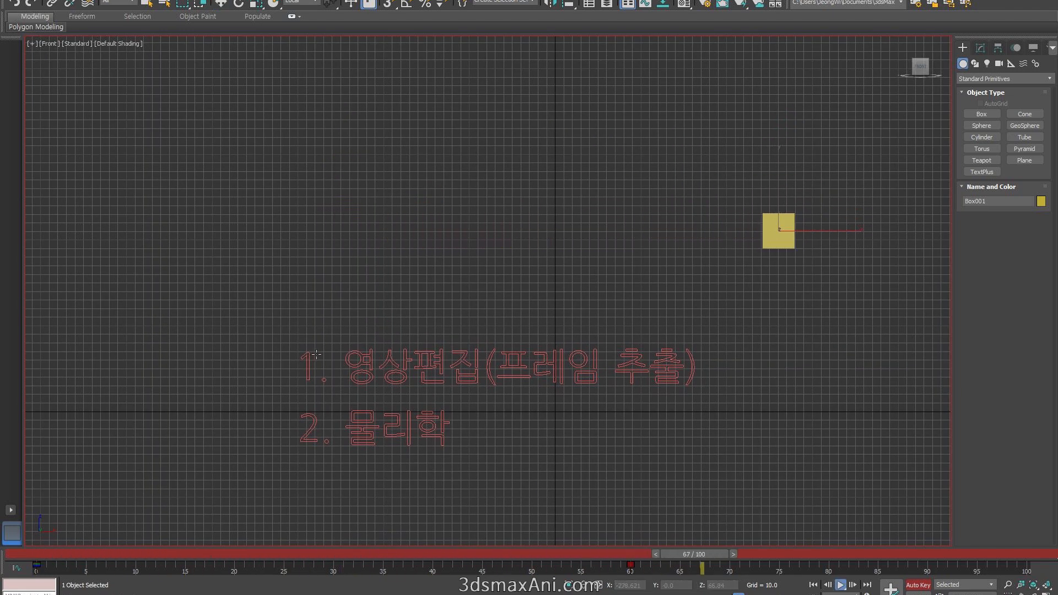
key("g")
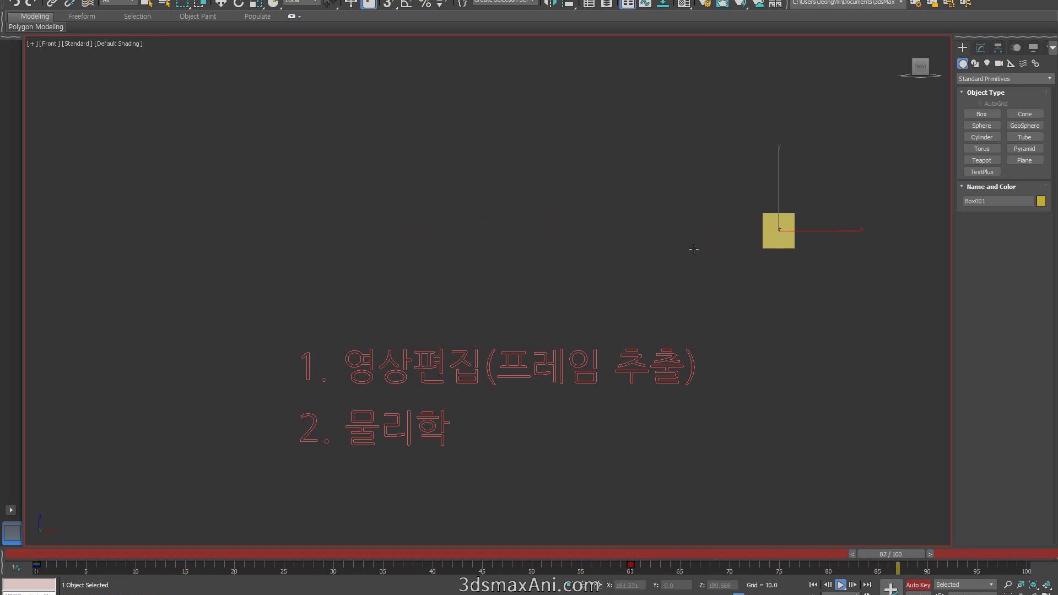
key("slash")
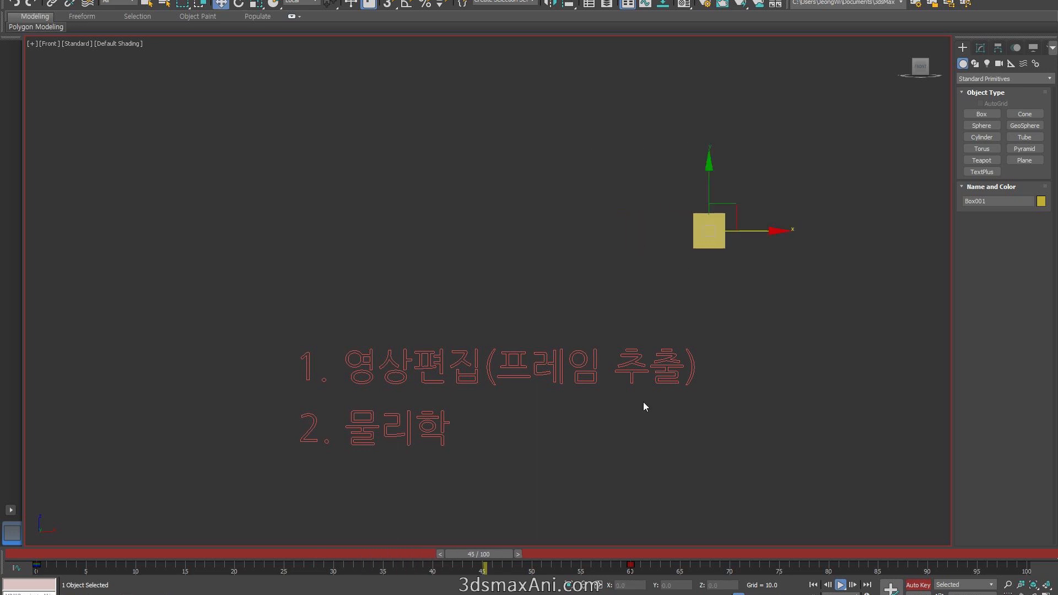
left_click_drag(62, 554, 408, 555)
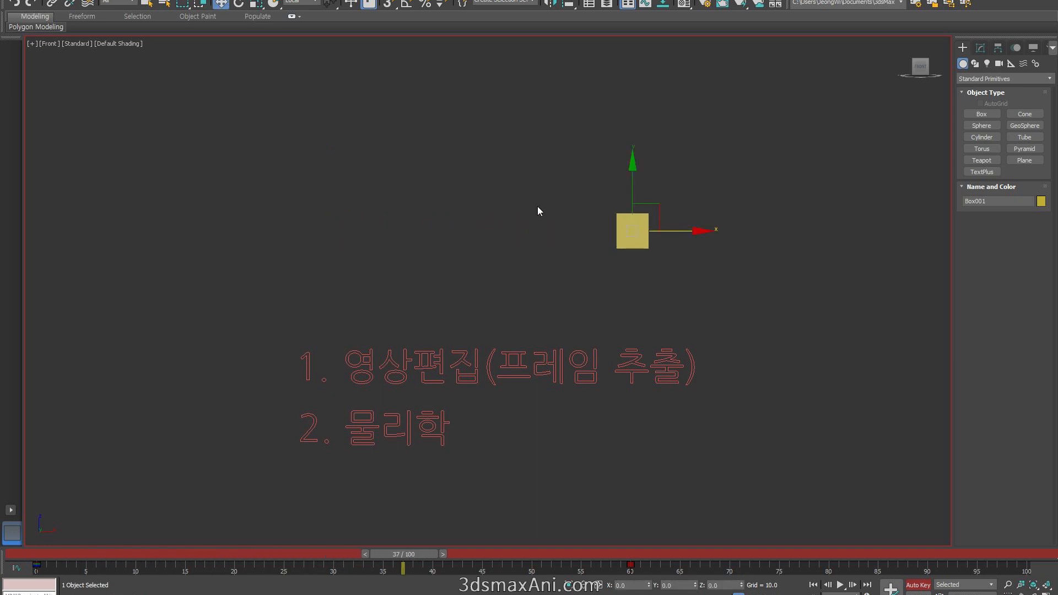
key("g")
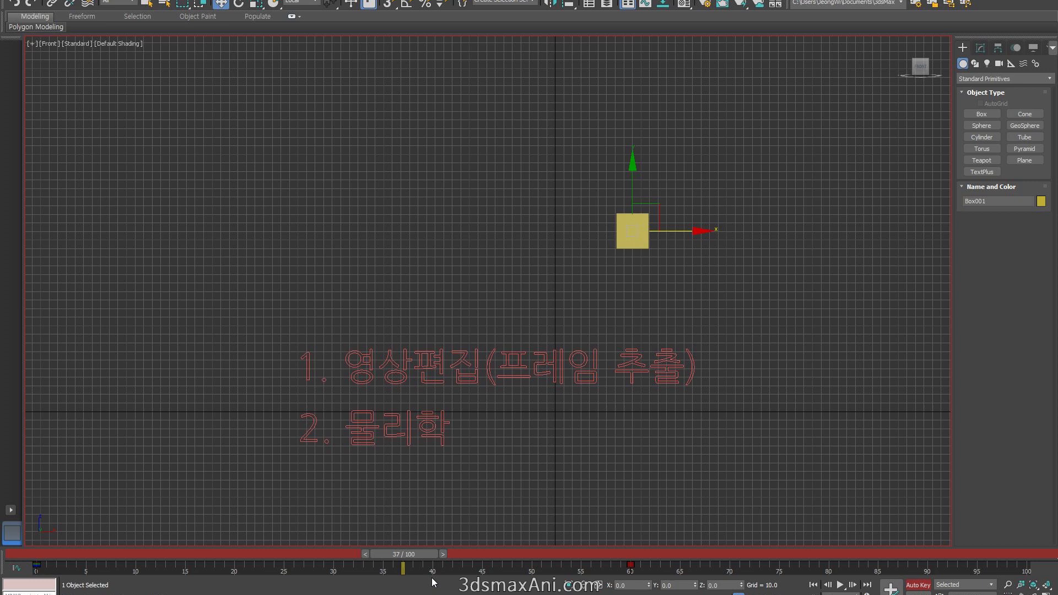
left_click_drag(342, 556, 609, 553)
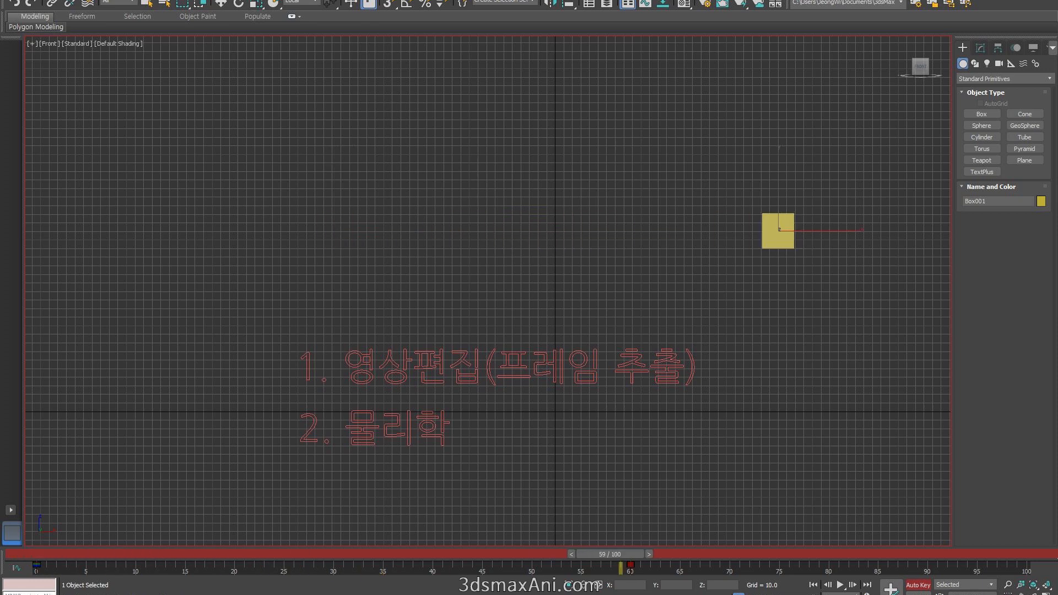
key("w")
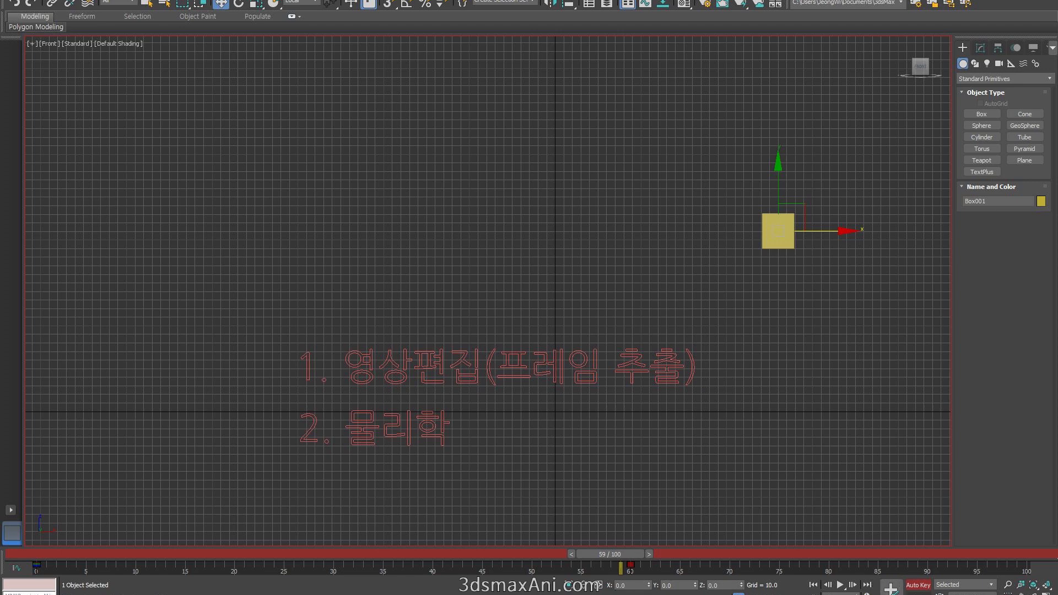
Step: Set the default tangent type for new keys to linear and delete the box's keys at frames 0 and 60
left_click(940, 593)
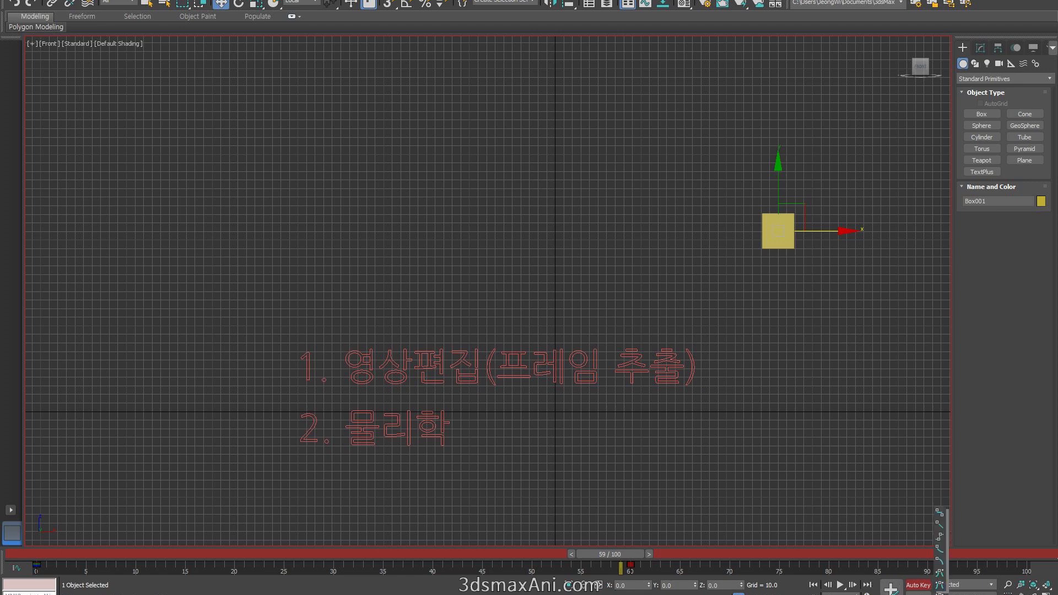
left_click(942, 524)
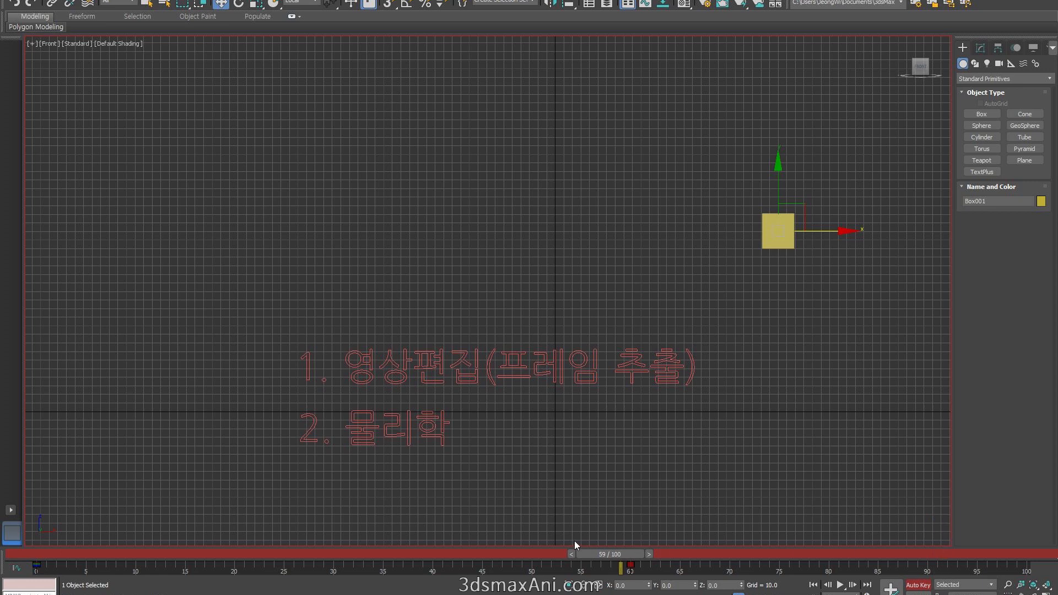
left_click_drag(626, 554, 49, 553)
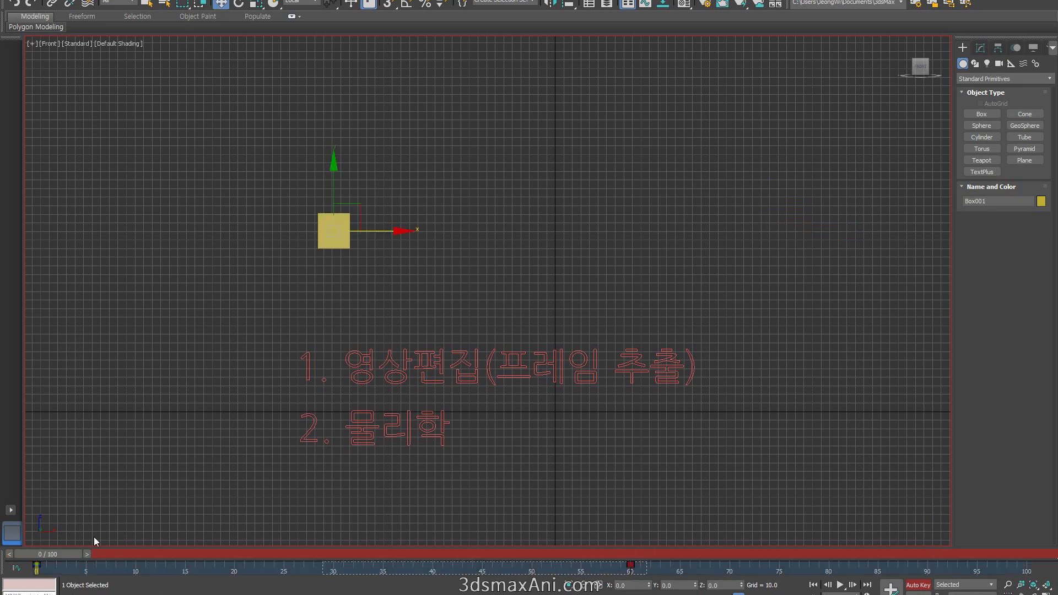
right_click(77, 568)
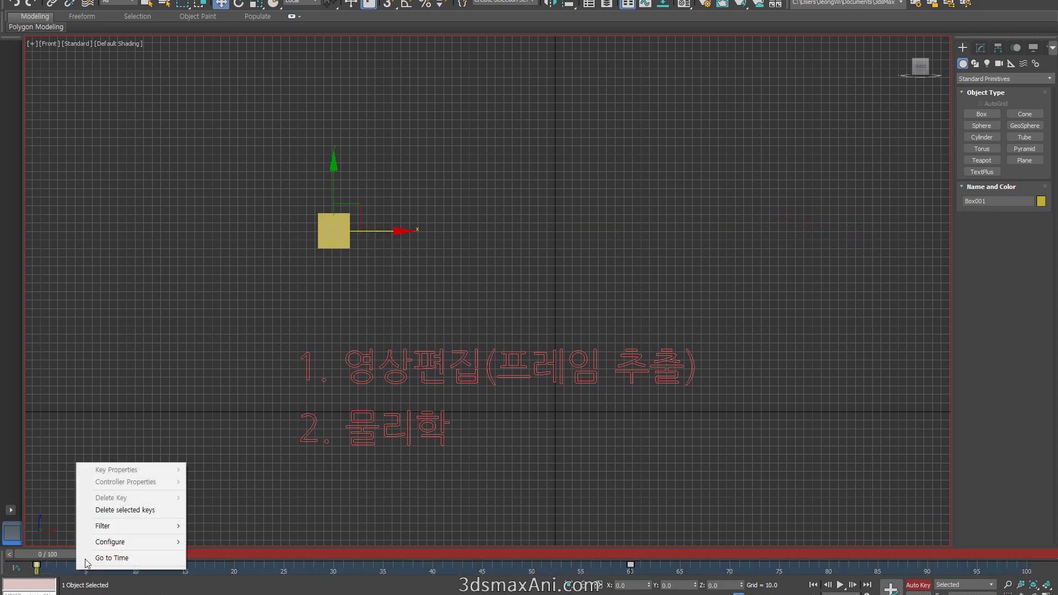
left_click(108, 511)
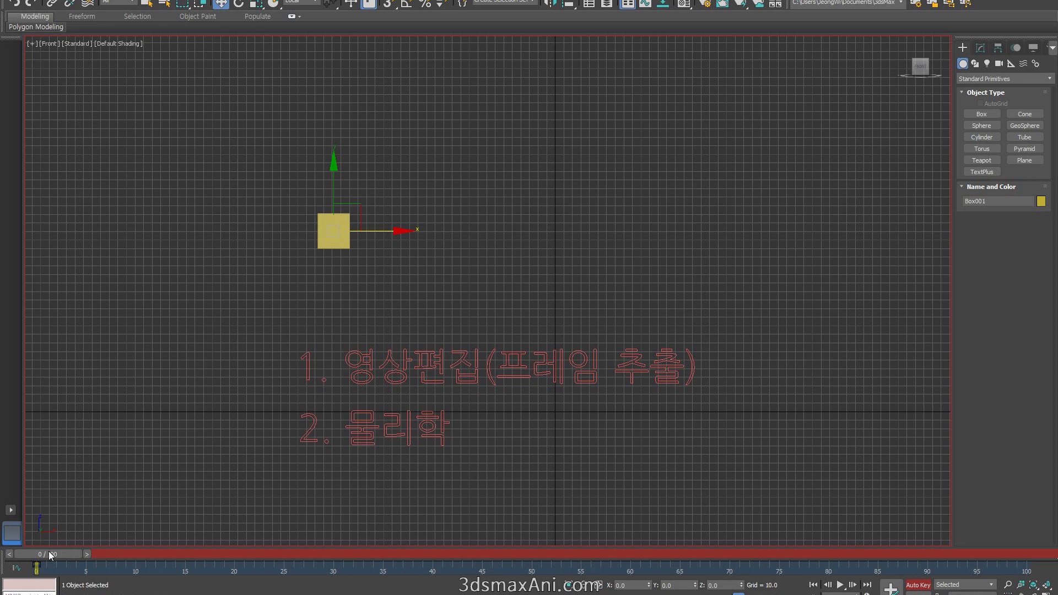
Step: Animate the box again along positive X from frame 0 to frame 60 and play back the movement
left_click_drag(53, 556, 619, 555)
left_click_drag(403, 230, 790, 230)
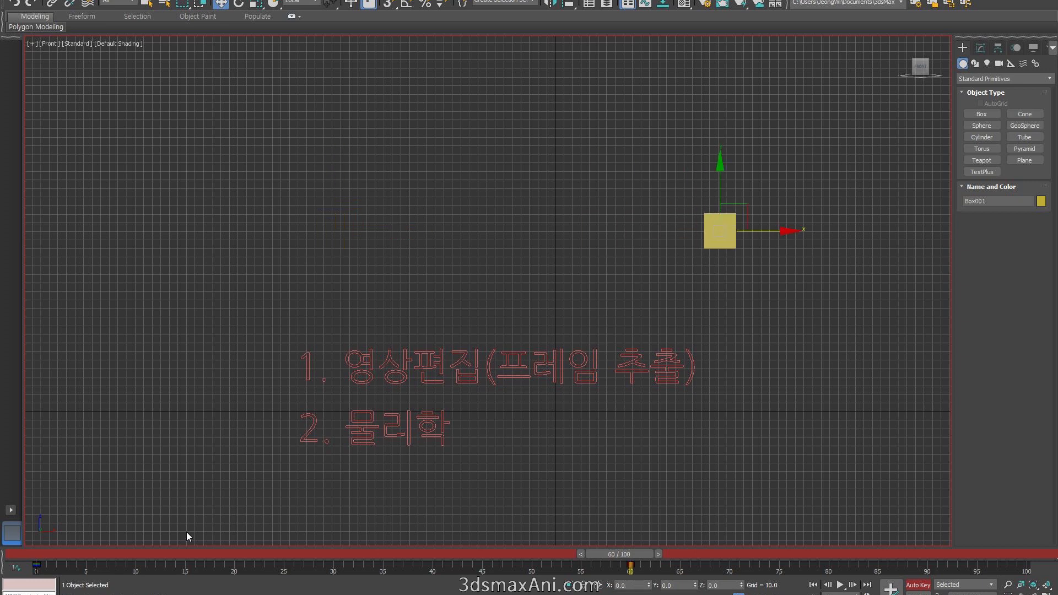
left_click(6, 554)
key("slash")
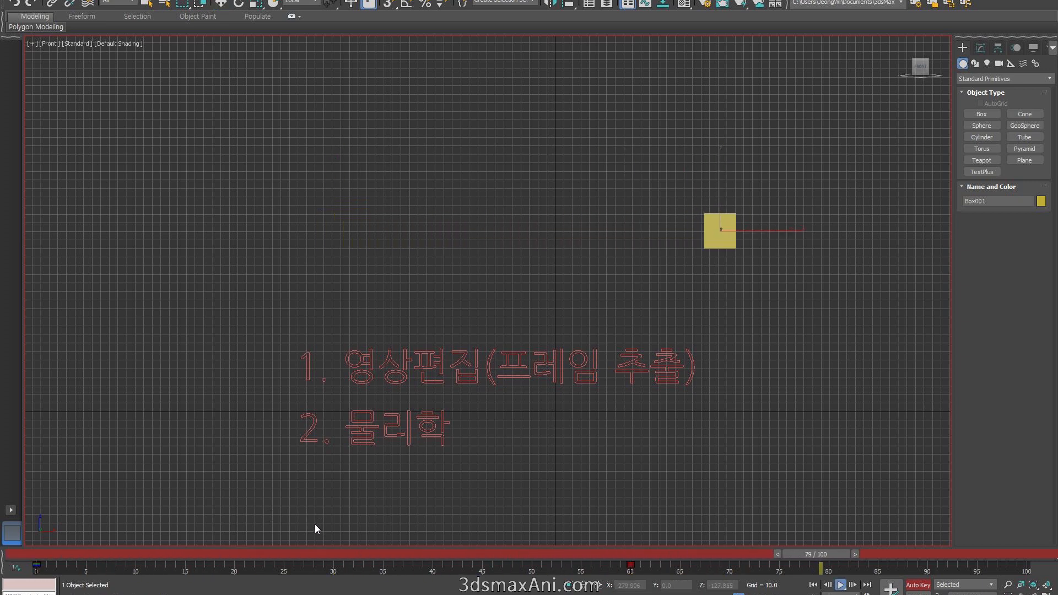
key("slash")
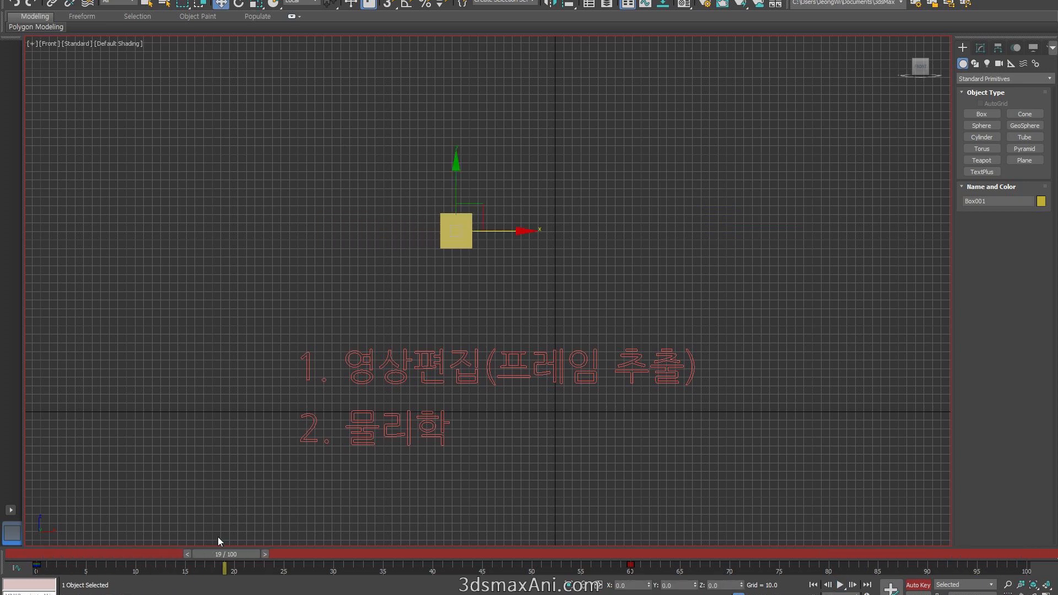
Step: Turn off Auto Key, copy the box directly below the original at frame 0, and delete the copy's keys
key("n")
left_click_drag(100, 554, 16, 553)
left_click_drag(331, 196, 331, 234, "shift")
left_click(534, 336)
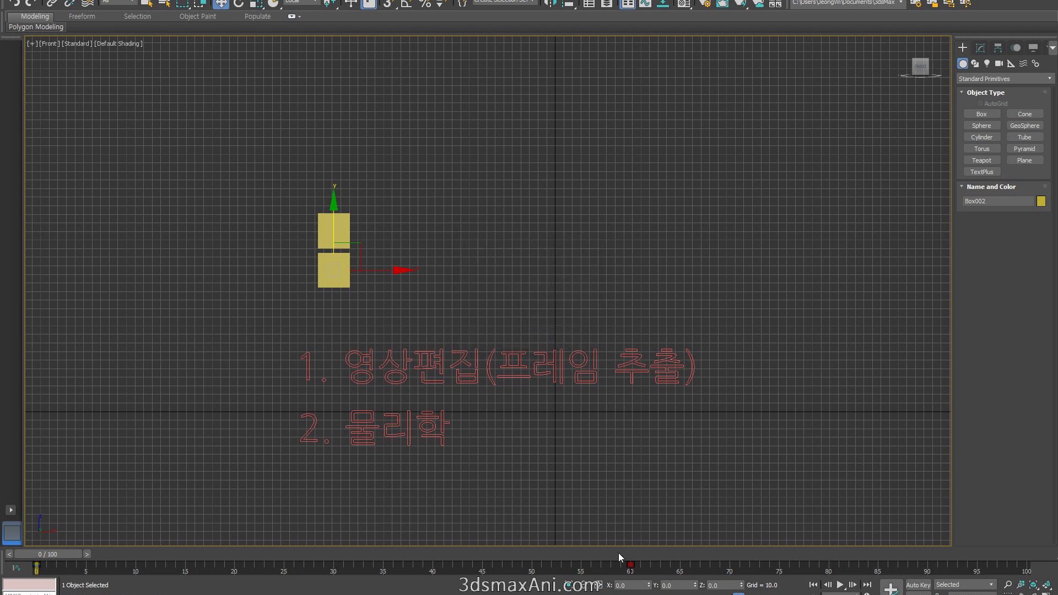
right_click(584, 573)
left_click(638, 510)
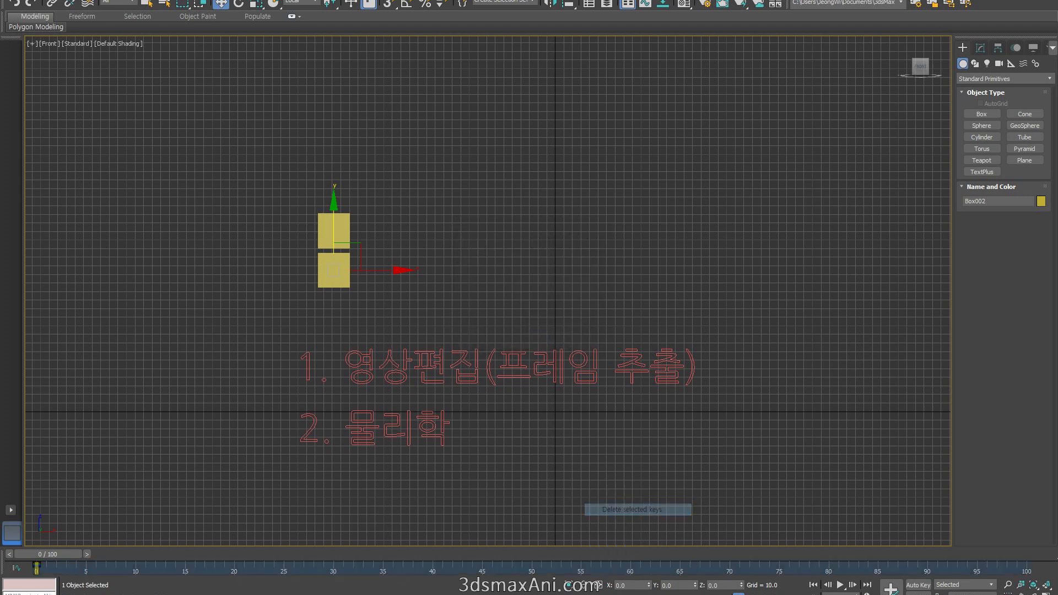
Step: Change the default tangent type and animate the lower box along positive X to frame 60 with Auto Key on
mouse_move(940, 588)
left_mouse_down()
mouse_move(948, 517)
mouse_move(946, 589)
left_mouse_up()
left_click_drag(565, 556, 633, 553)
left_click_drag(561, 274, 786, 275)
left_click(34, 553)
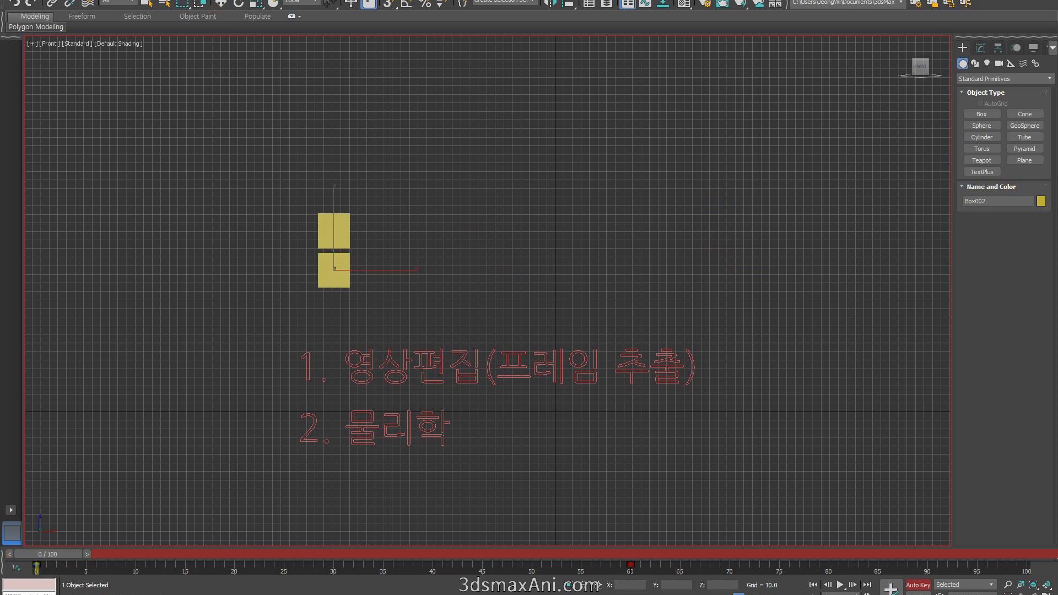
Step: Play both boxes from frame 0 to compare the spacing of their movements
key("slash")
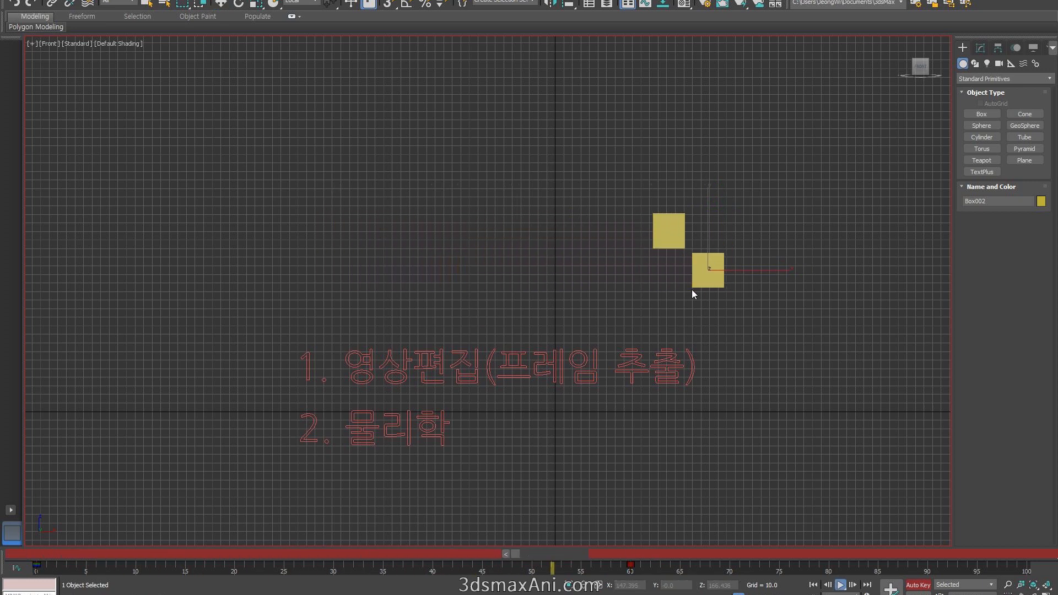
key("slash")
left_click_drag(282, 554, 33, 556)
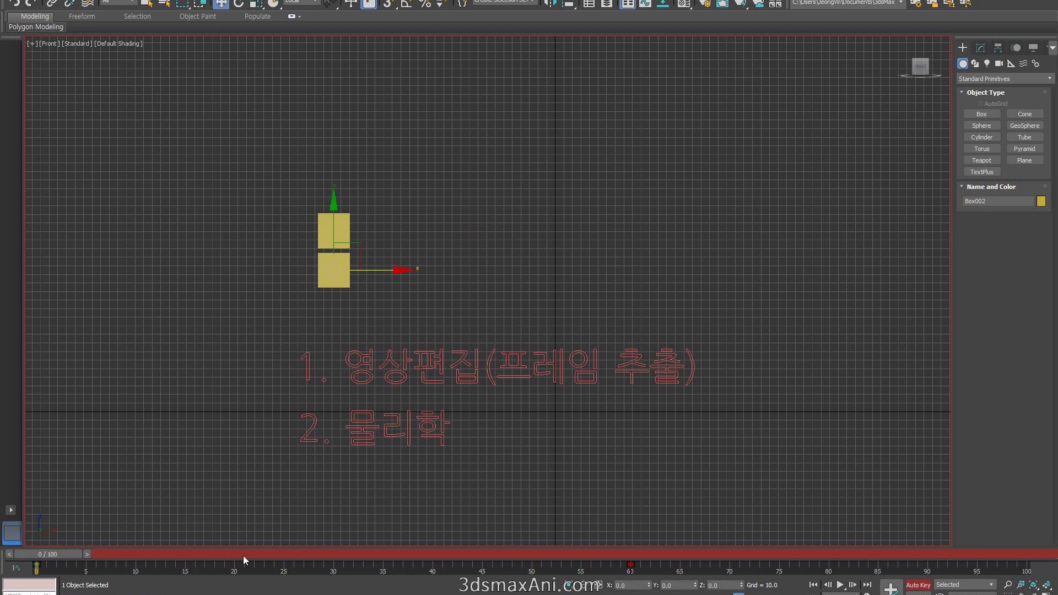
key("slash")
key("slash")
Step: Change the default tangent type again, delete the lower box's keys, and turn off Auto Key at frame 0
left_click_drag(940, 593, 1026, 584)
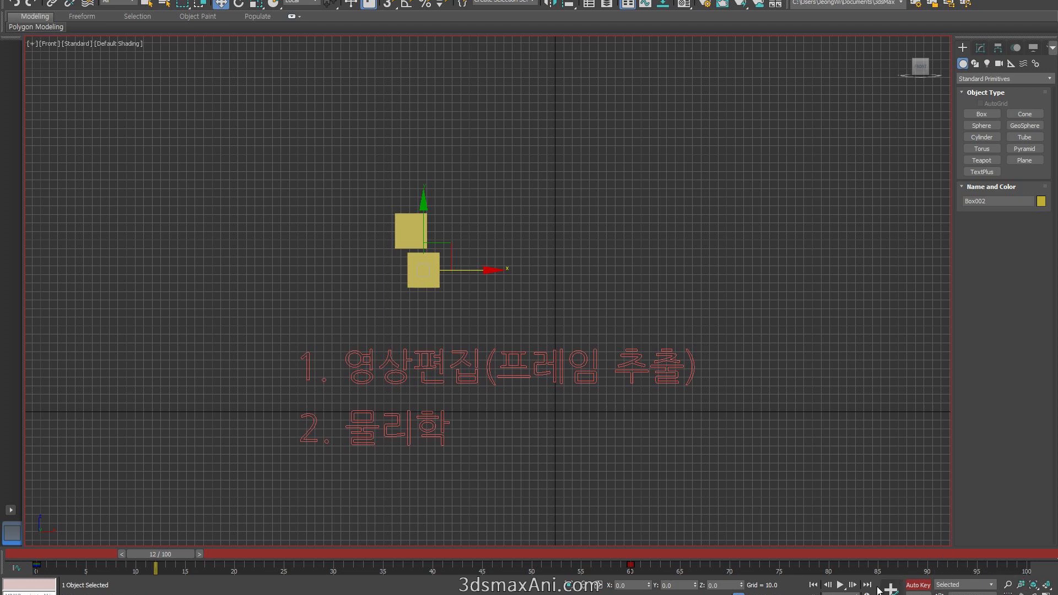
right_click(653, 570)
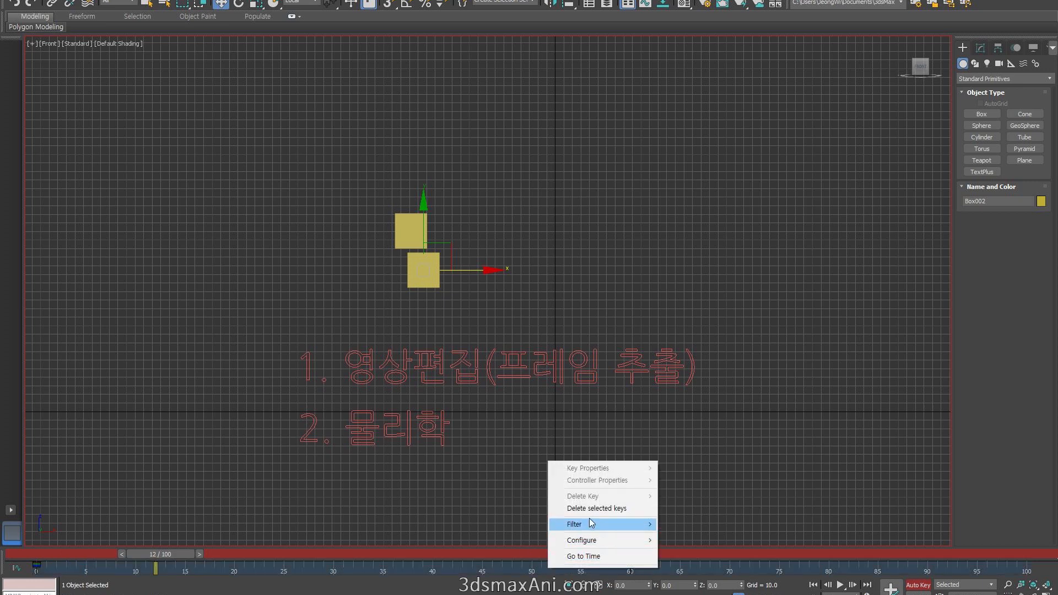
left_click(584, 508)
left_click(55, 554)
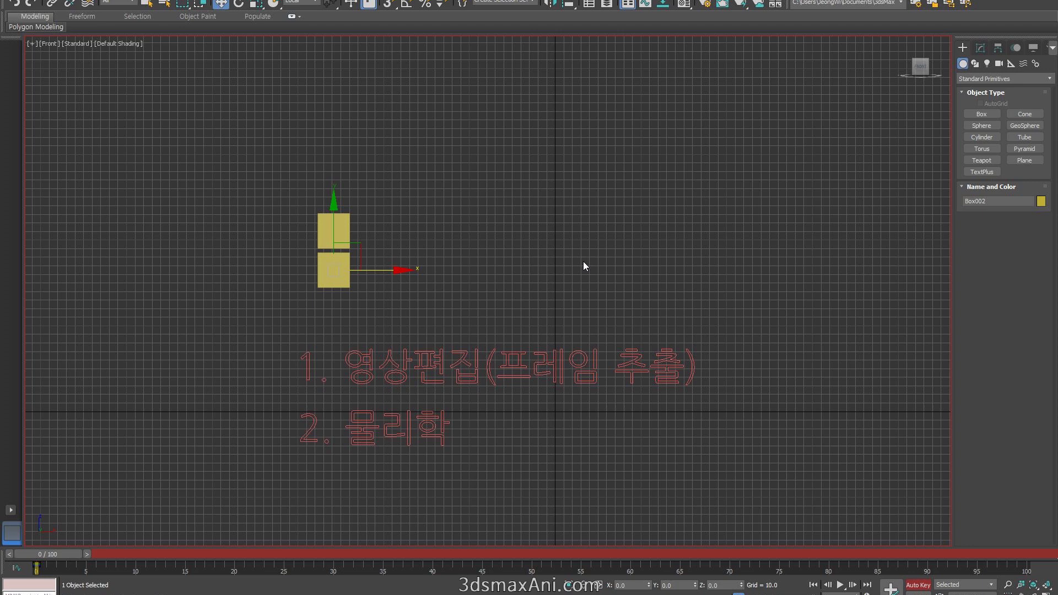
key("n")
Step: Create a Biped skeleton about 242 high on the far side of the view from the two boxes
left_click(1038, 63)
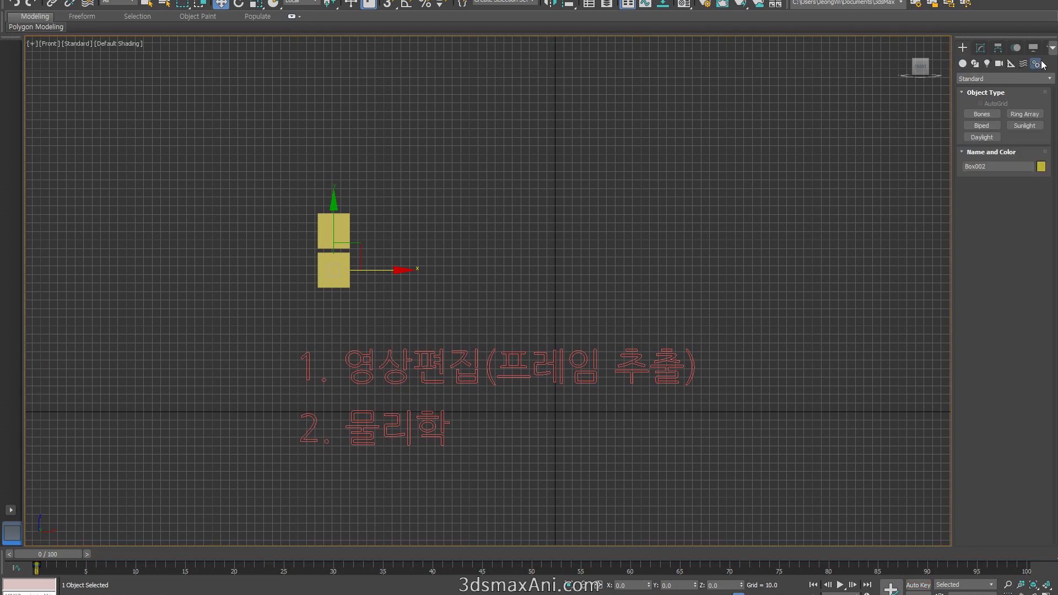
left_click_drag(685, 266, 687, 268)
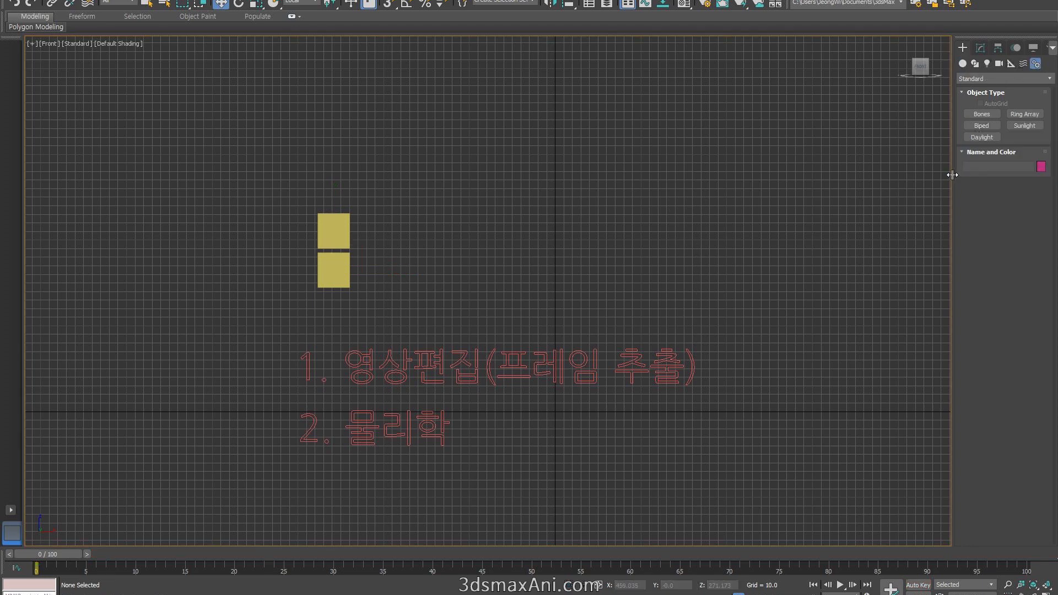
left_click(979, 124)
left_click_drag(770, 346, 678, 151)
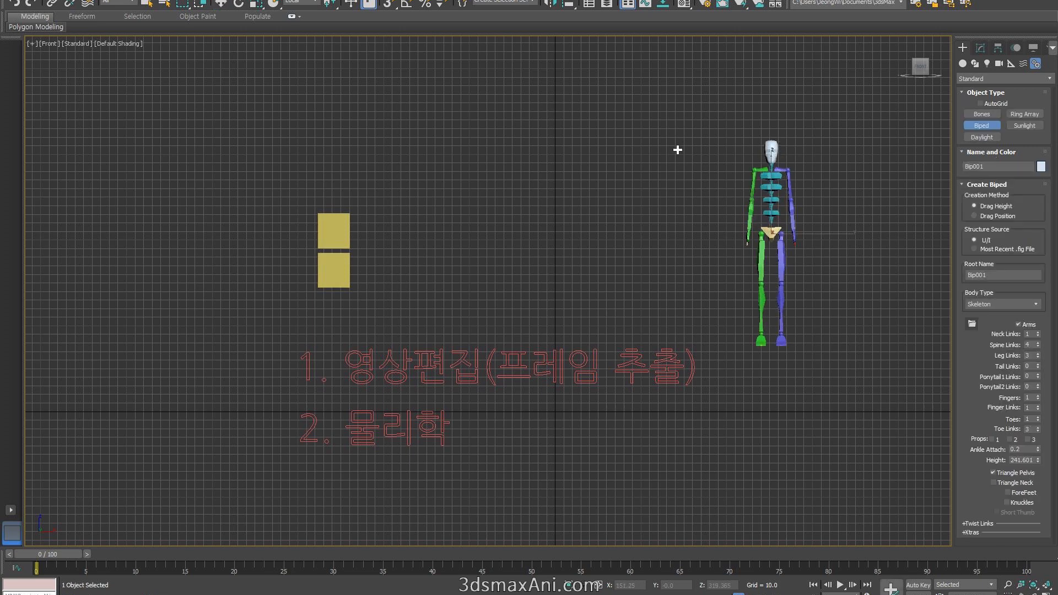
Step: Draw a curved bone chain of five segments between the boxes and the biped, and select all its bones
left_click(981, 113)
left_click(642, 240)
left_click(634, 217)
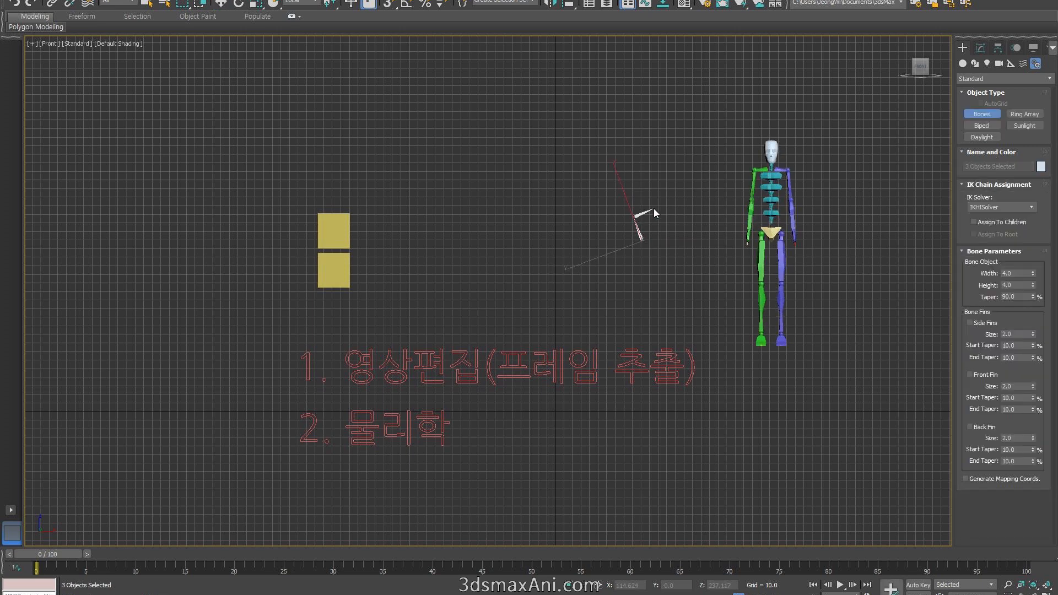
left_click(670, 240)
left_click(653, 266)
right_click(652, 265)
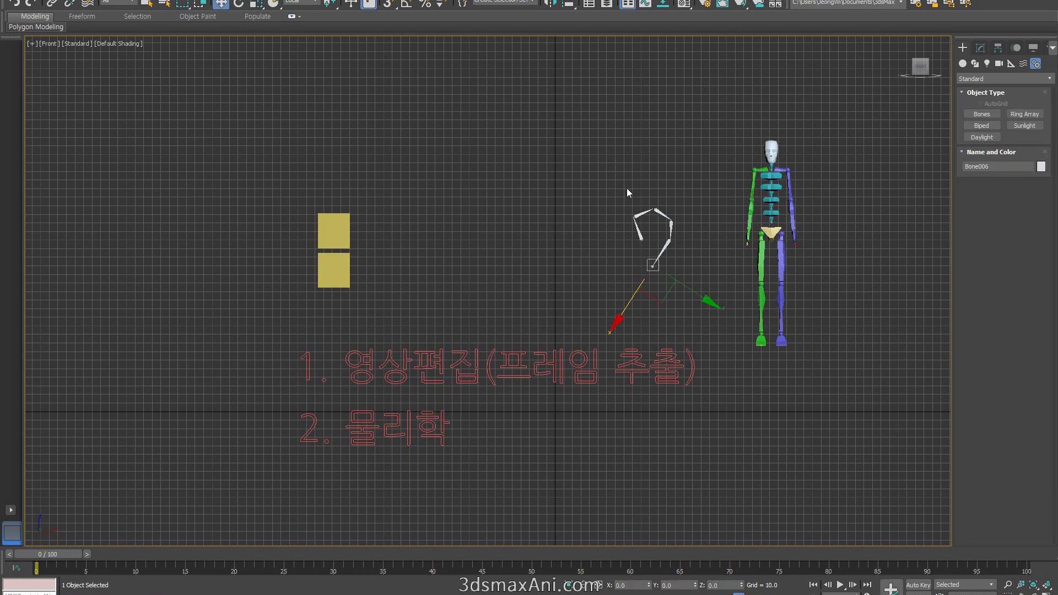
left_click_drag(626, 187, 702, 297)
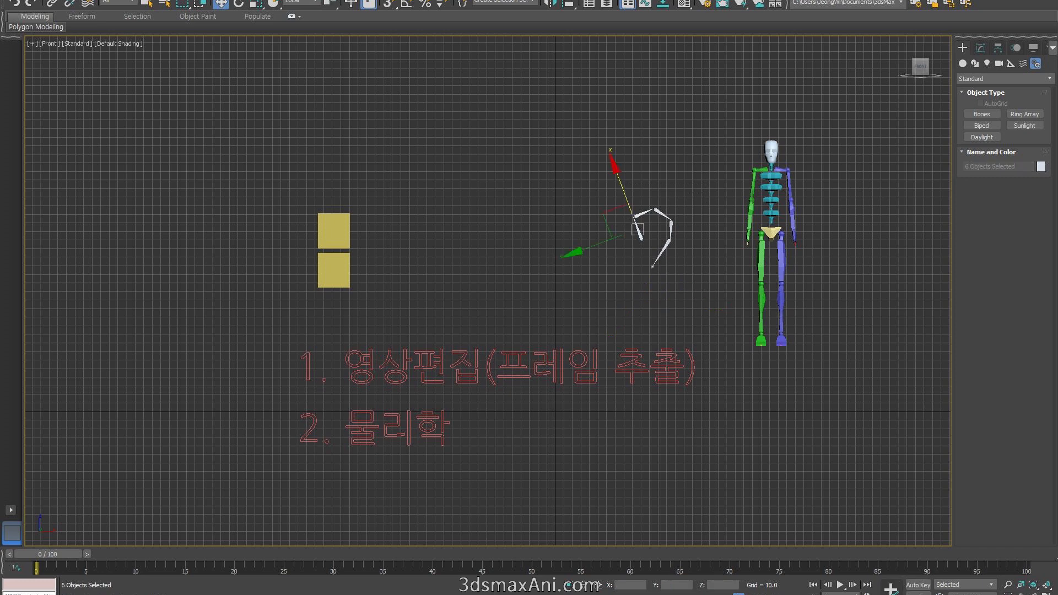
Step: Delete the Biped skeleton and the curved bone chain, keeping only the boxes and text
left_click(772, 147)
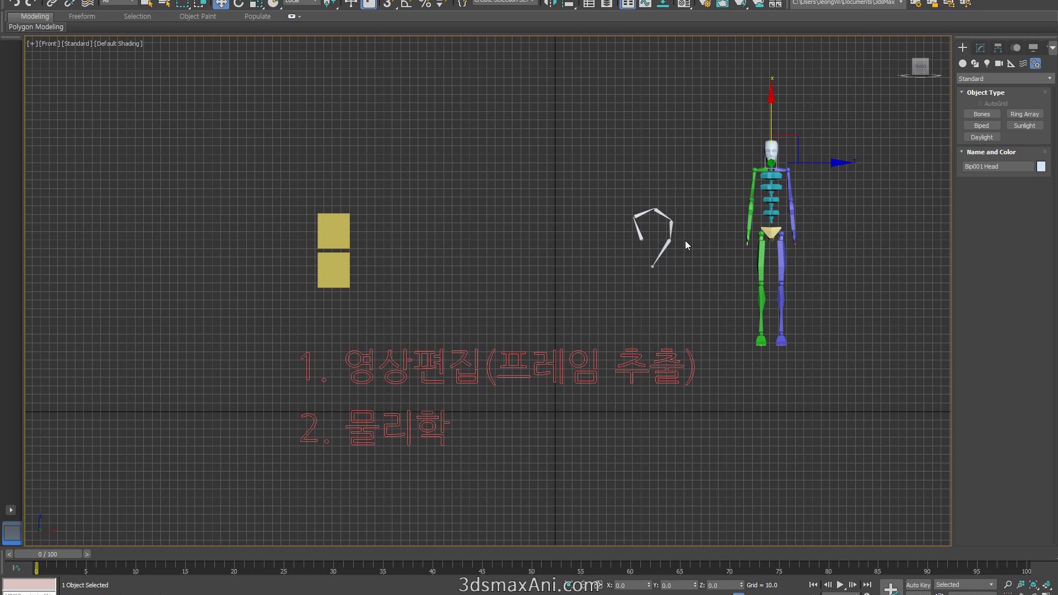
left_click_drag(696, 294, 695, 294)
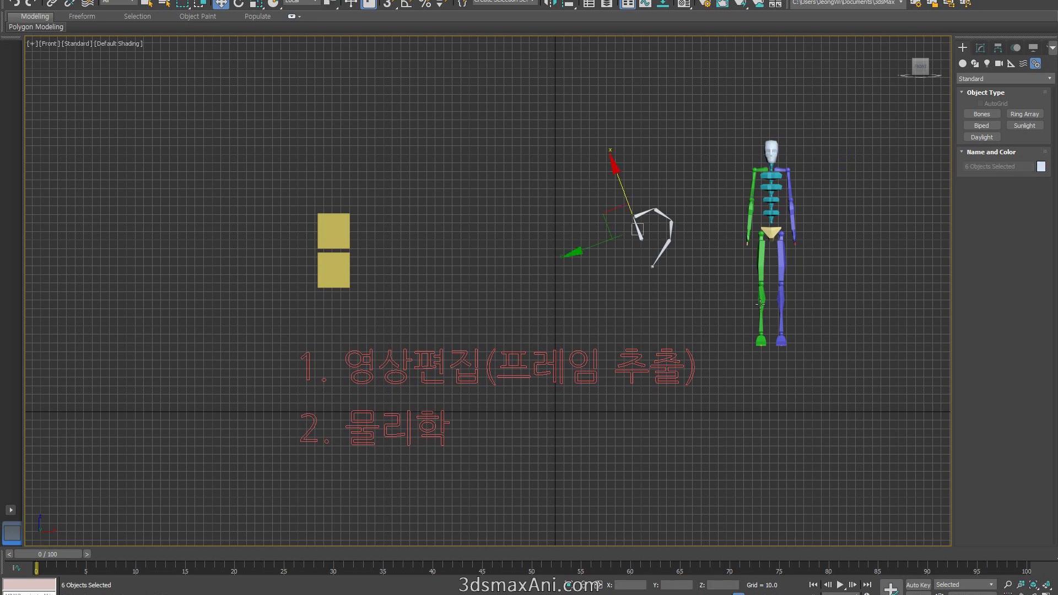
left_click(723, 306)
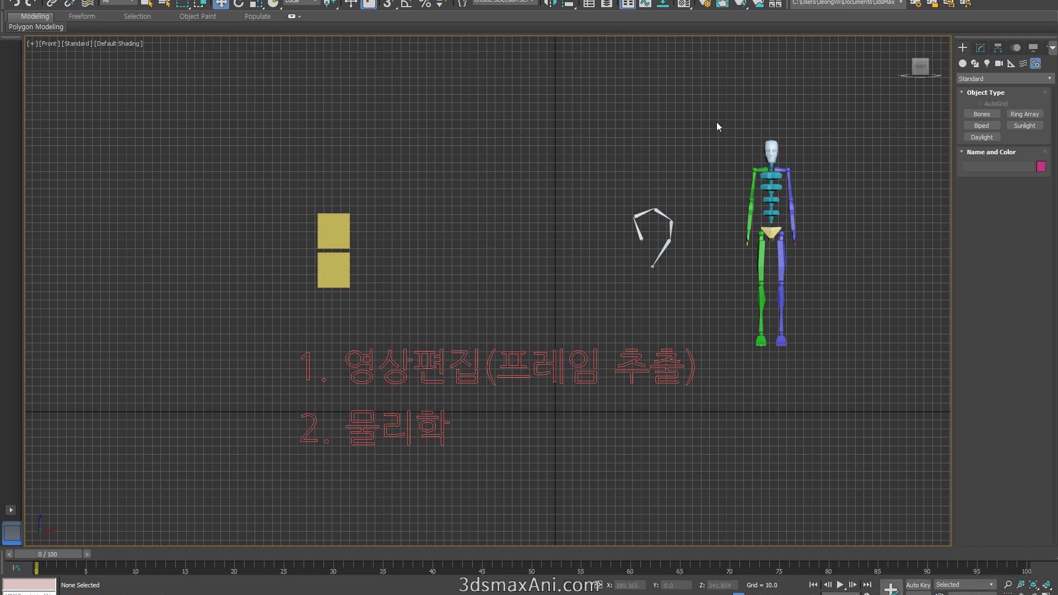
left_click_drag(836, 370, 837, 368)
key("Delete")
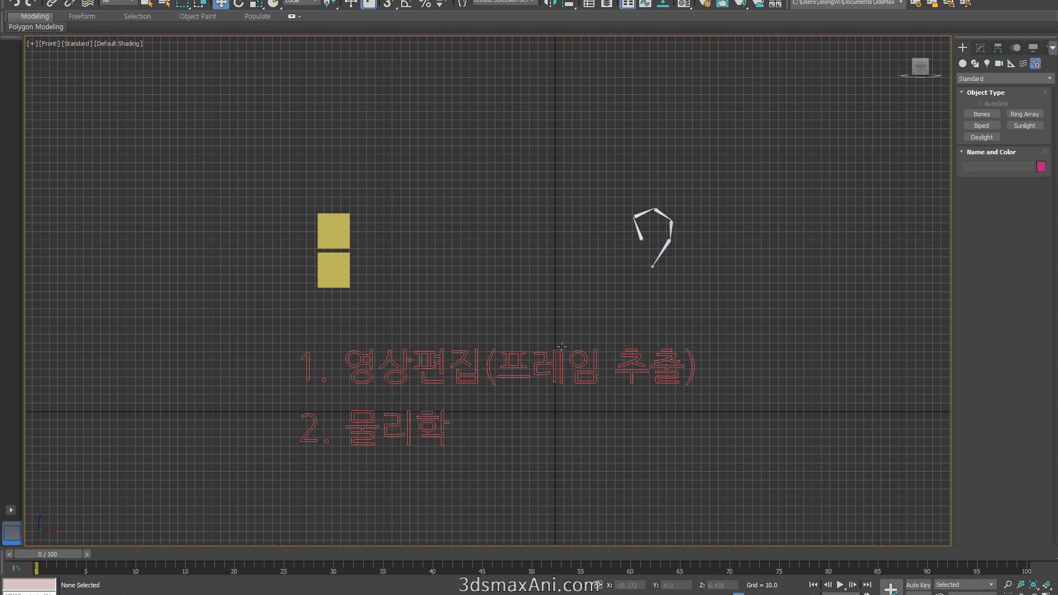
left_click(664, 249)
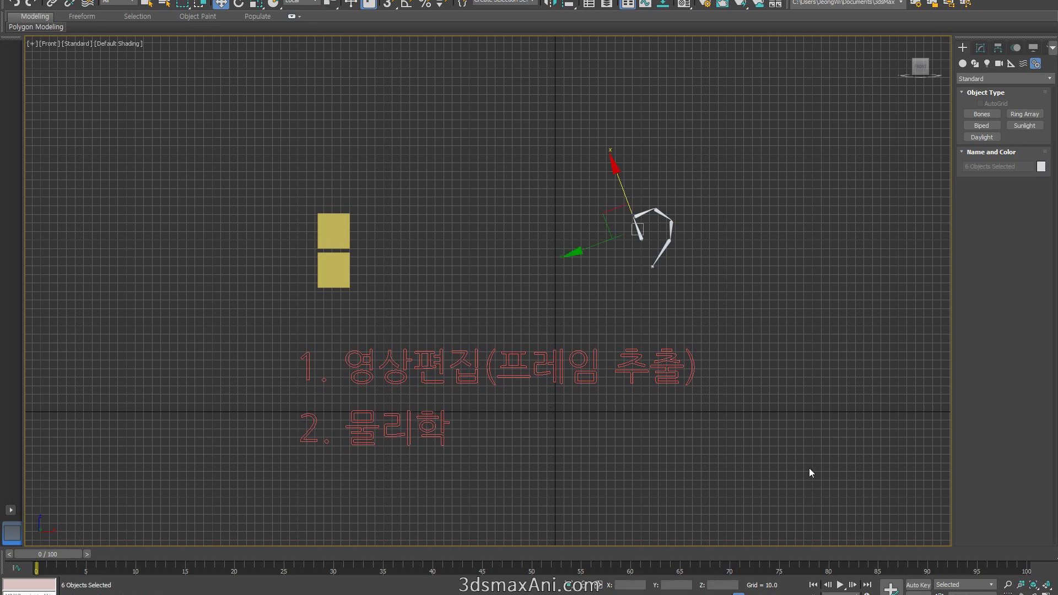
key("Delete")
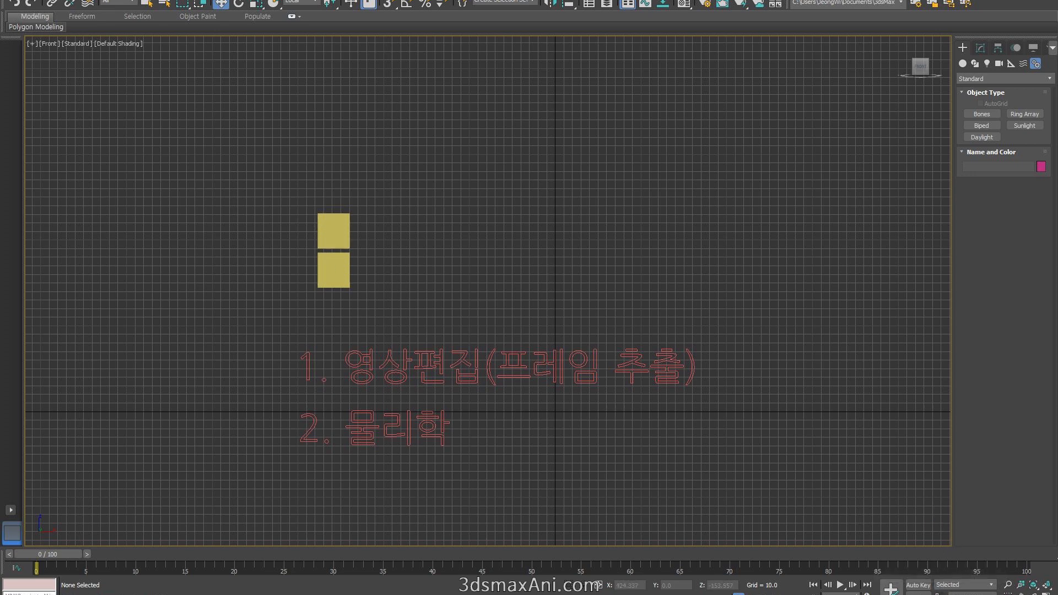
Step: Try two default tangent types for new keys in turn, choosing Slow as the second one
left_click(940, 594)
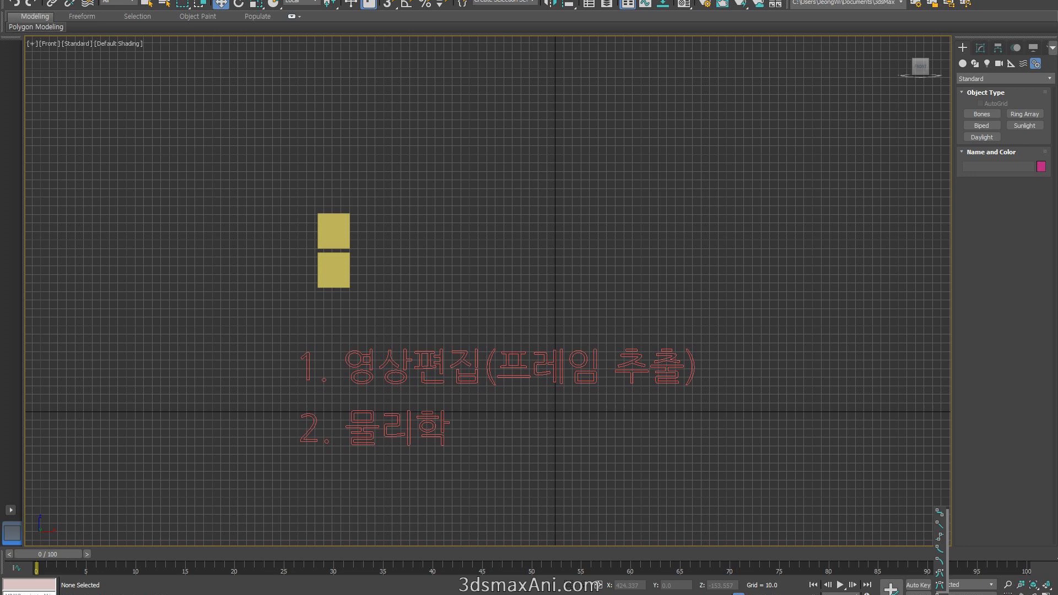
left_click(943, 550)
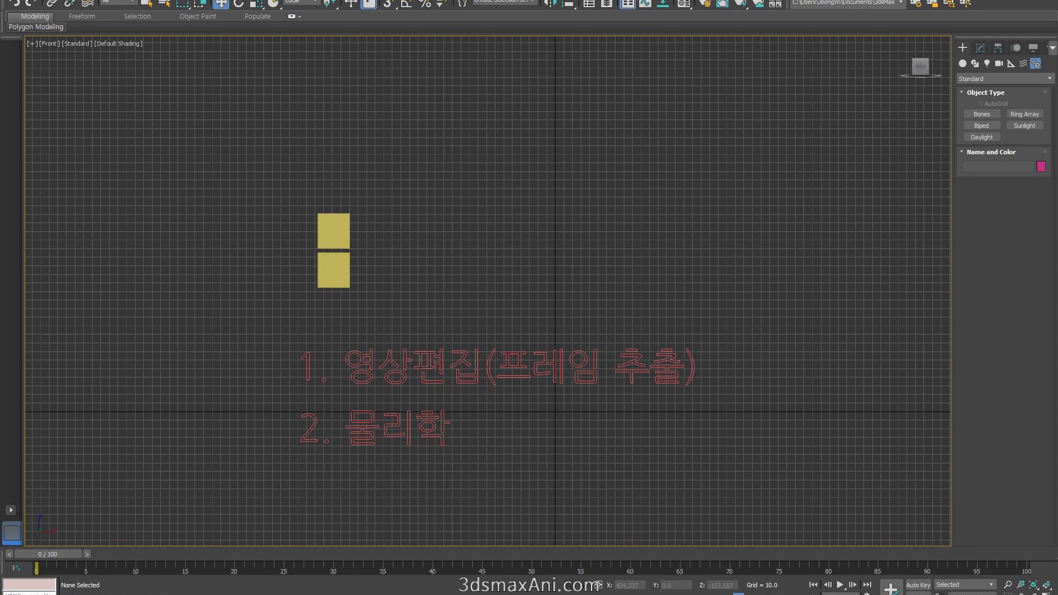
left_click(940, 593)
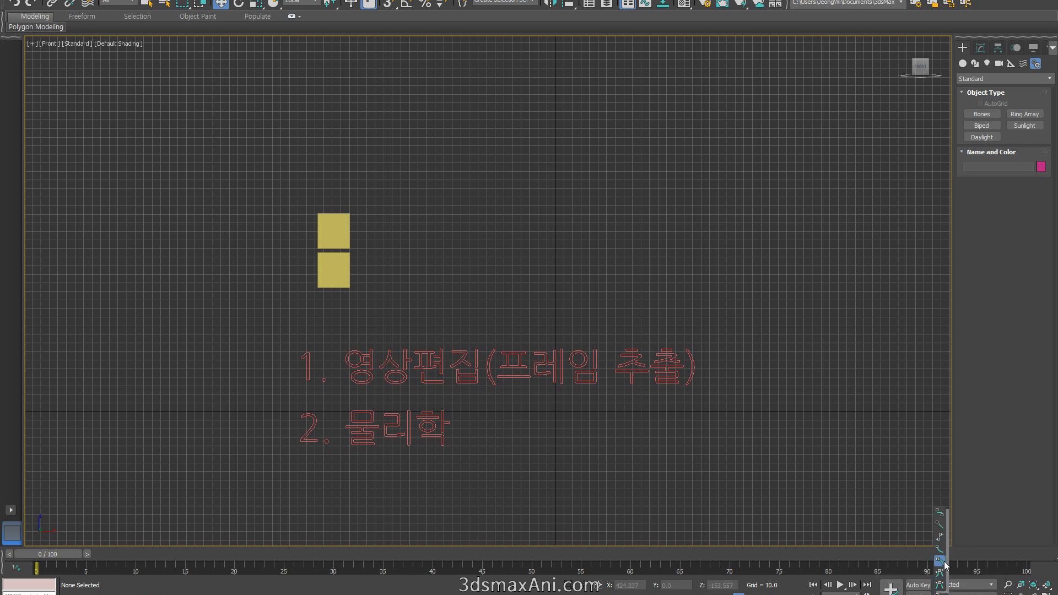
left_click(944, 562)
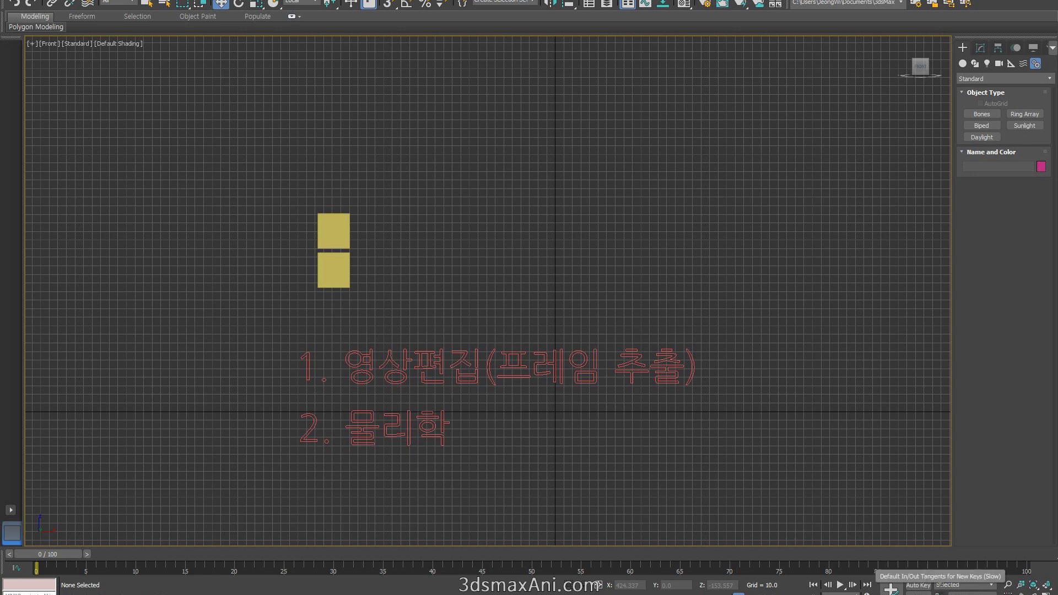
Step: Move both boxes straight up and clone the lower one downward as 2 evenly spaced copies
left_click_drag(258, 171, 368, 292)
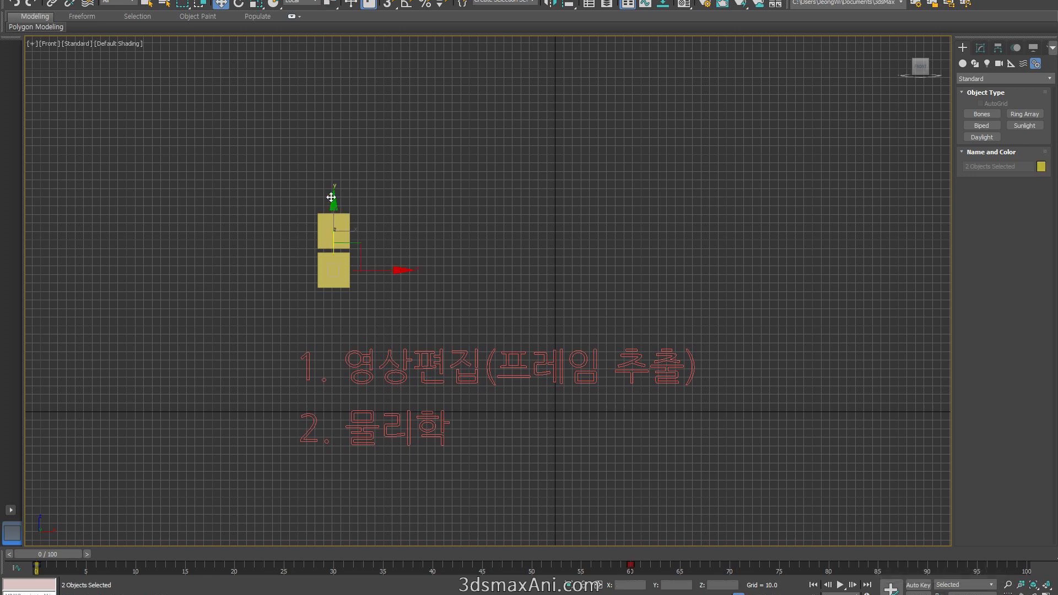
left_click_drag(332, 196, 333, 102)
left_click(434, 205)
left_click(324, 173)
left_click_drag(333, 147, 329, 185, "shift")
left_click_drag(543, 298, 522, 298)
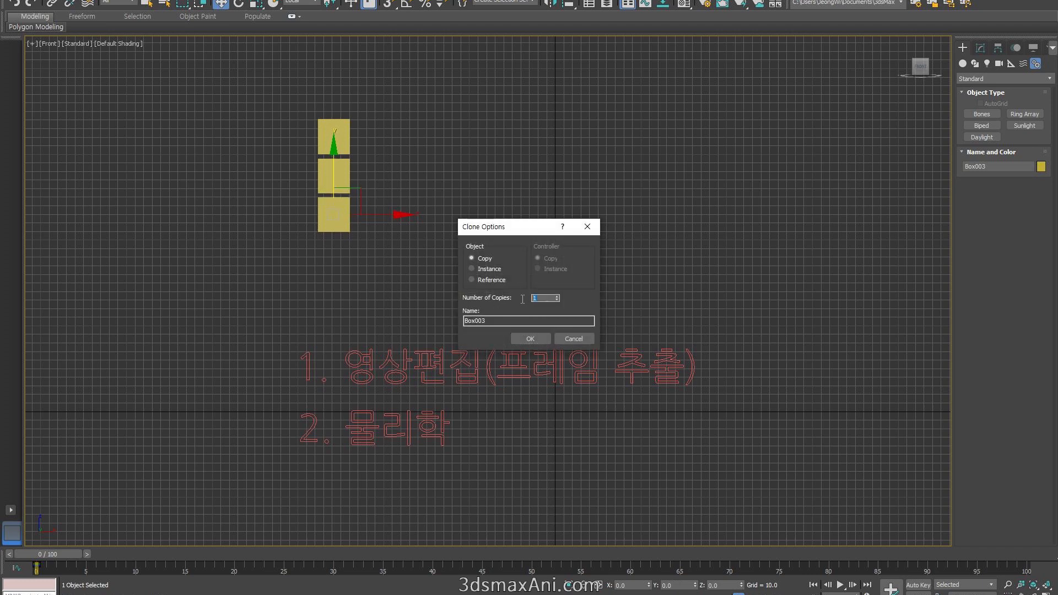
type("2")
left_click(539, 338)
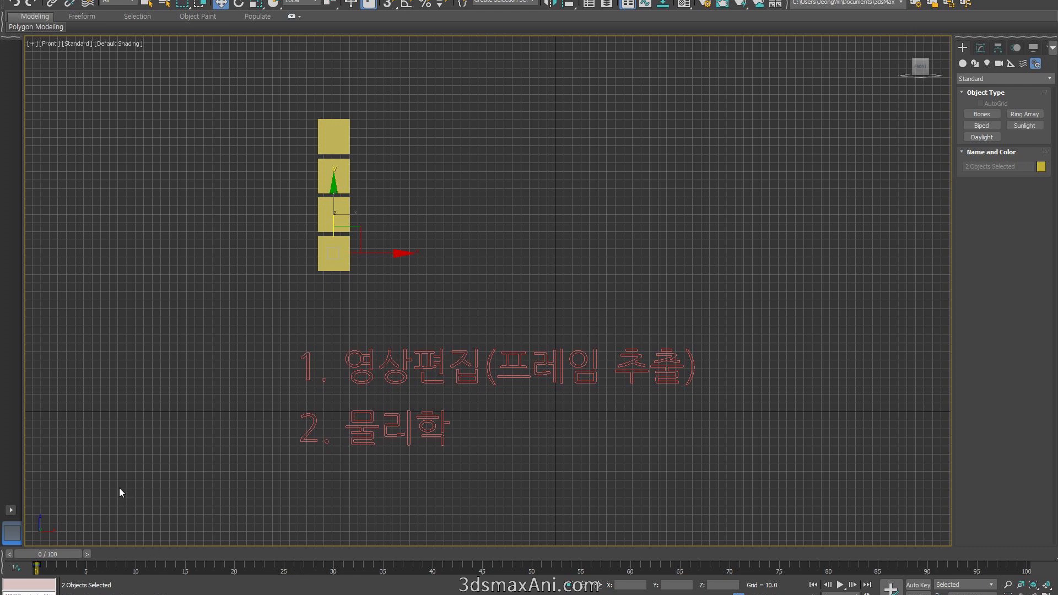
Step: Turn on Auto Key, go to frame 60, and delete the lowest copied box
key("n")
left_click_drag(132, 553, 633, 559)
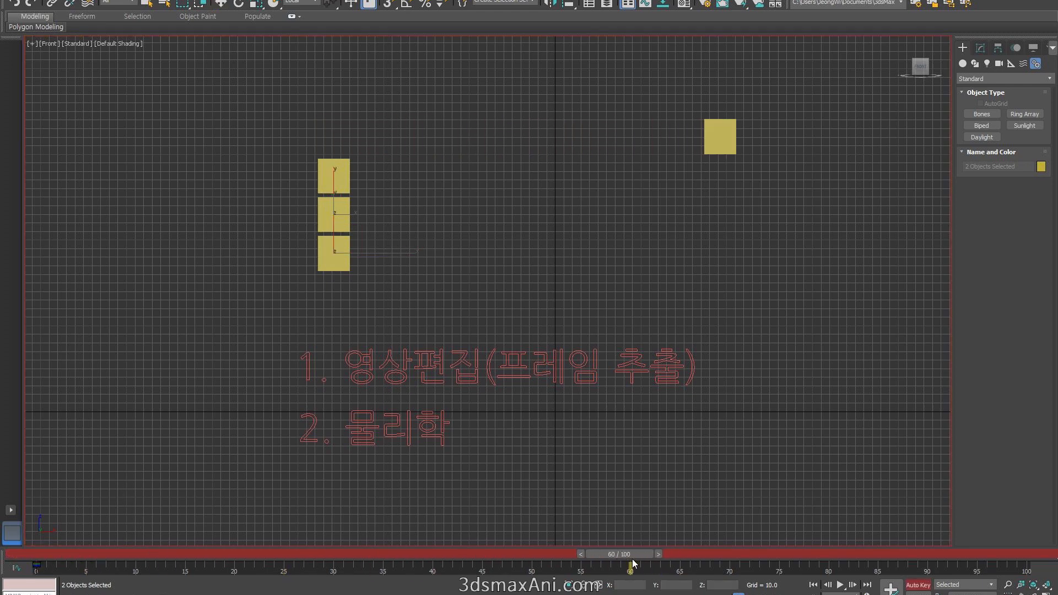
left_click(404, 280)
left_click(342, 249)
key("Delete")
Step: Change the default tangent type and key the middle box at frame 60, aligned horizontally with the top box
left_click(340, 179)
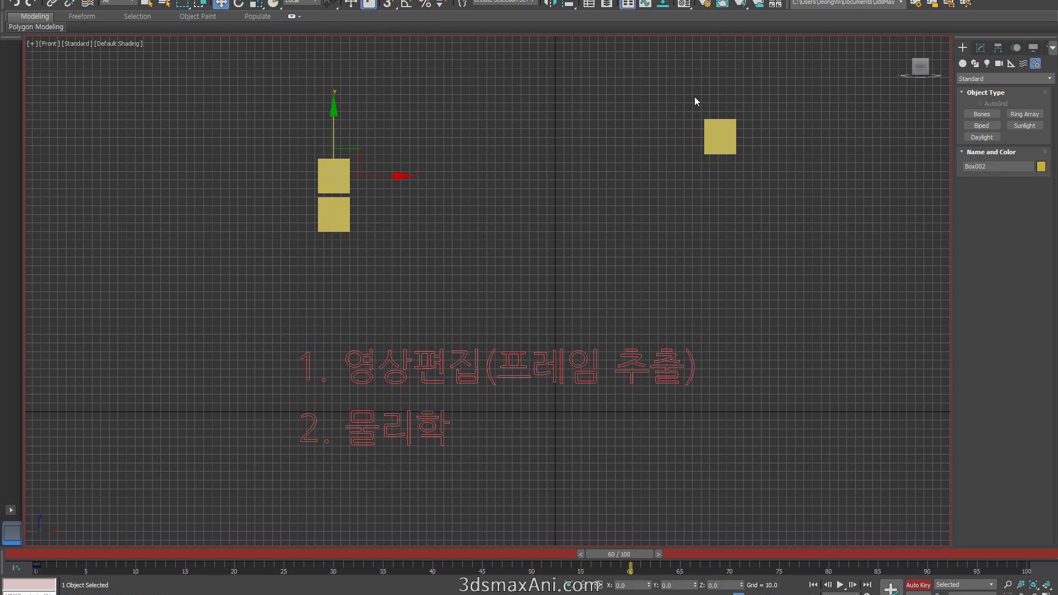
left_click(723, 138)
left_click(337, 174)
left_click_drag(939, 591, 942, 551)
left_click_drag(32, 551, 629, 563)
key("w")
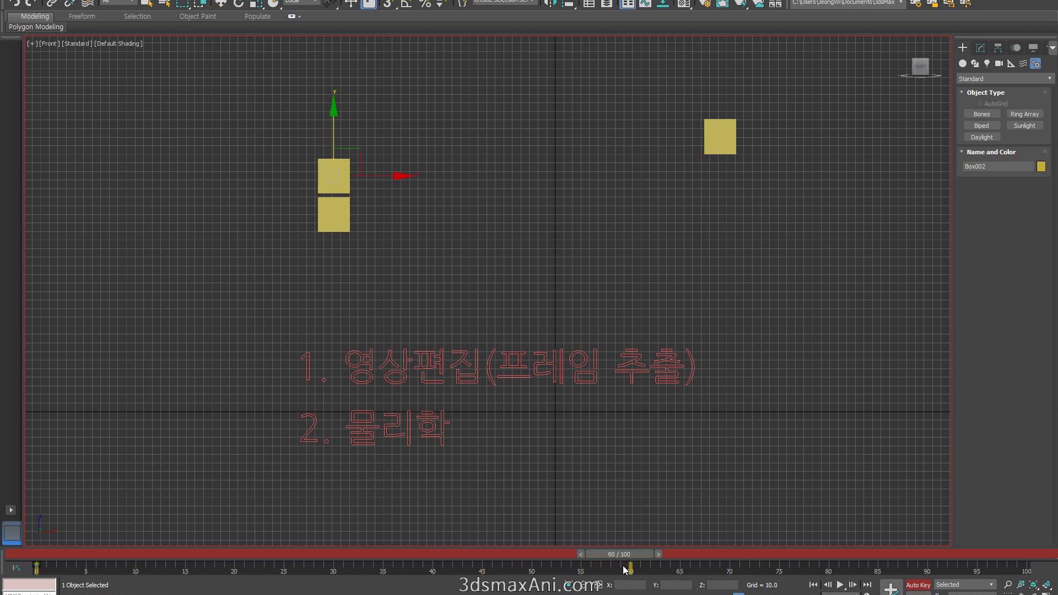
left_click_drag(421, 175, 787, 175)
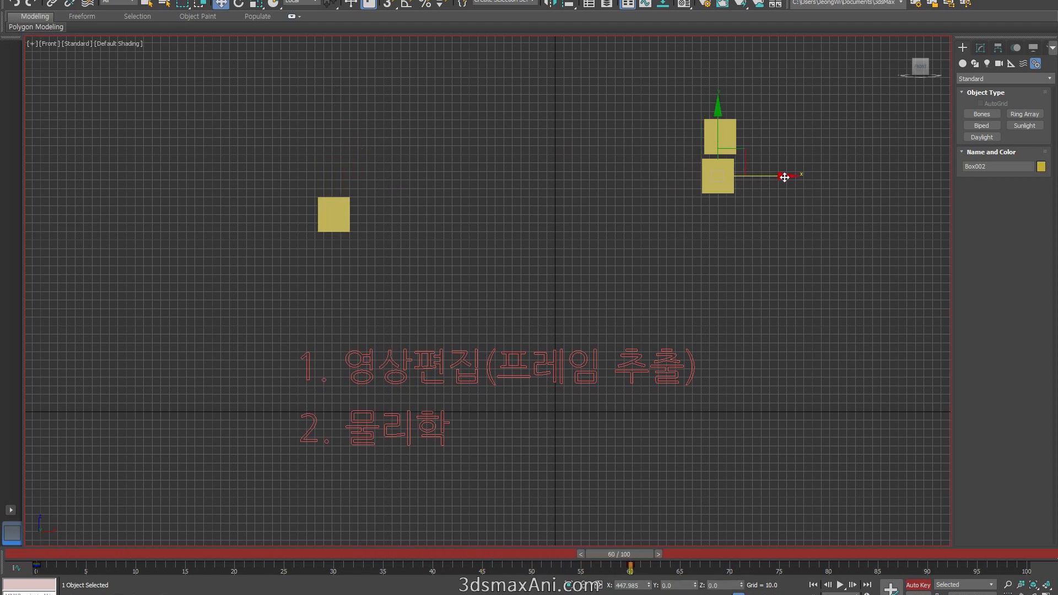
Step: Set the default tangent type to Slow and key the bottom box at frame 60, aligned horizontally with the other two
left_click(324, 220)
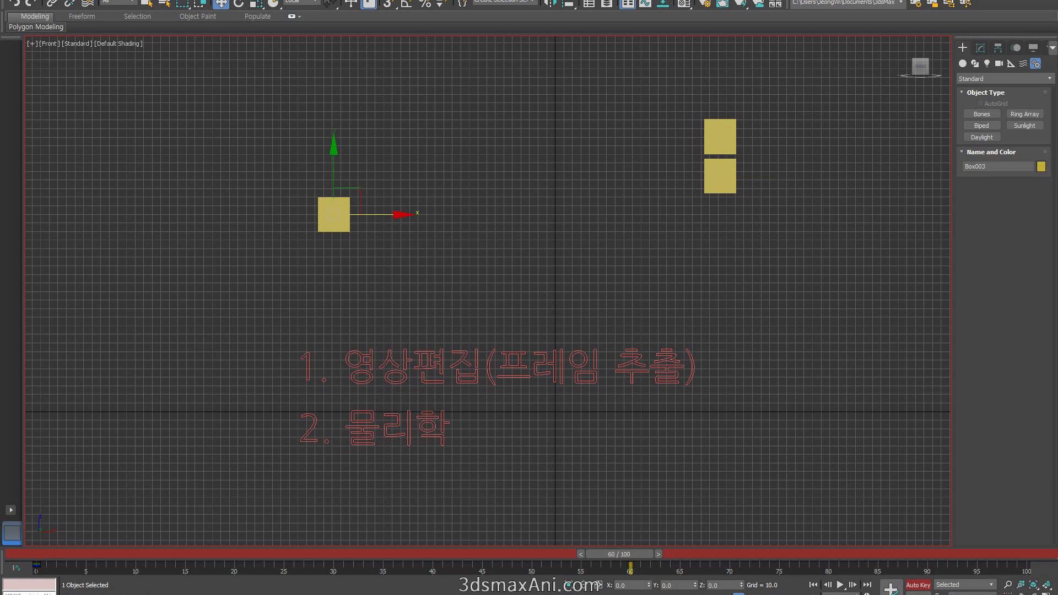
left_click(939, 593)
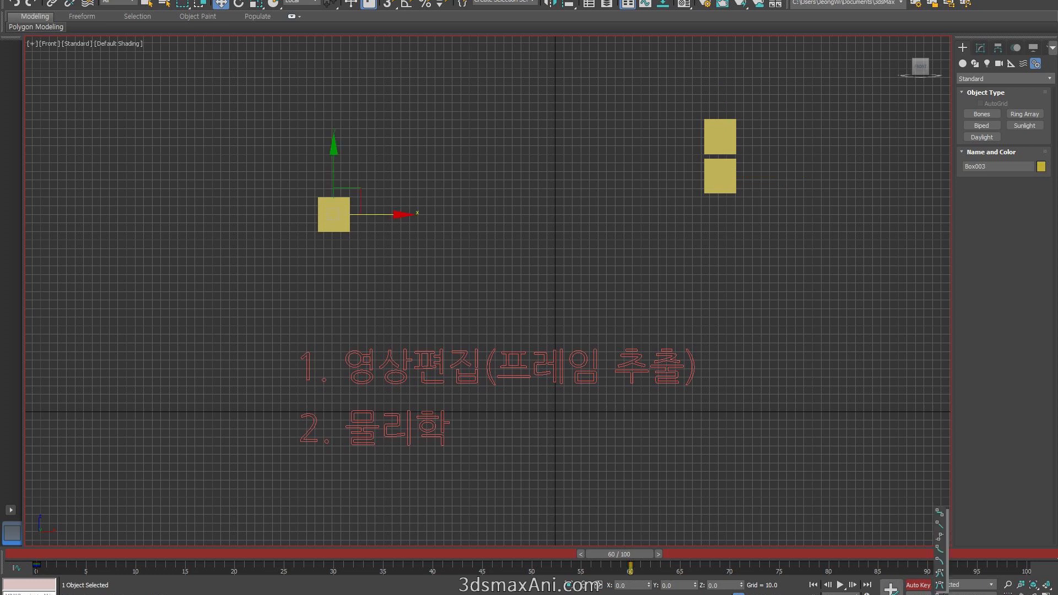
left_click(939, 562)
left_click_drag(436, 216, 785, 215)
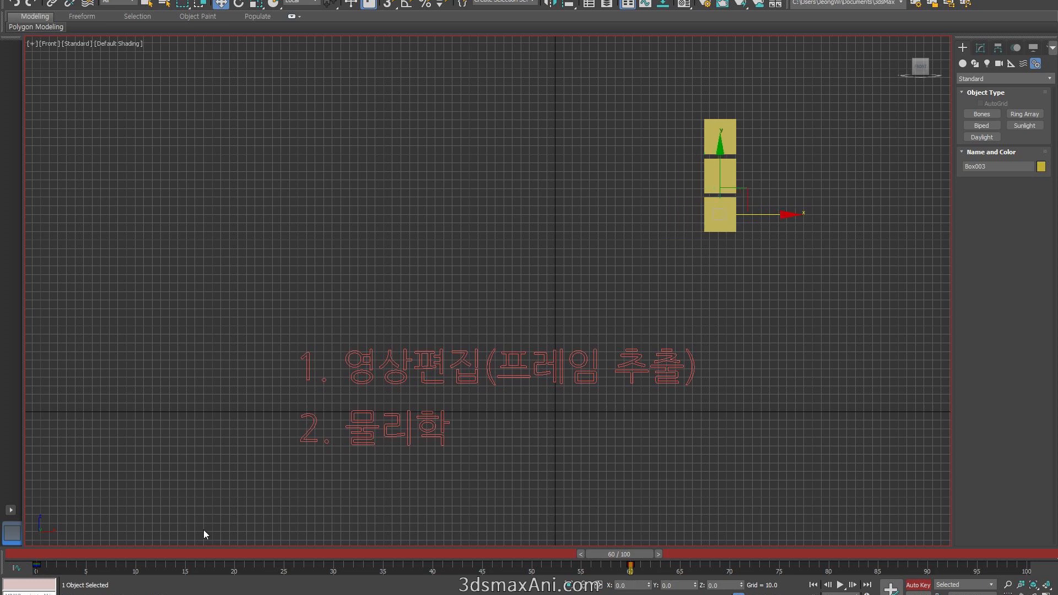
Step: Play the three boxes from frame 0 and scrub the first frames to compare their spacing
left_click_drag(154, 553, 41, 553)
key("/")
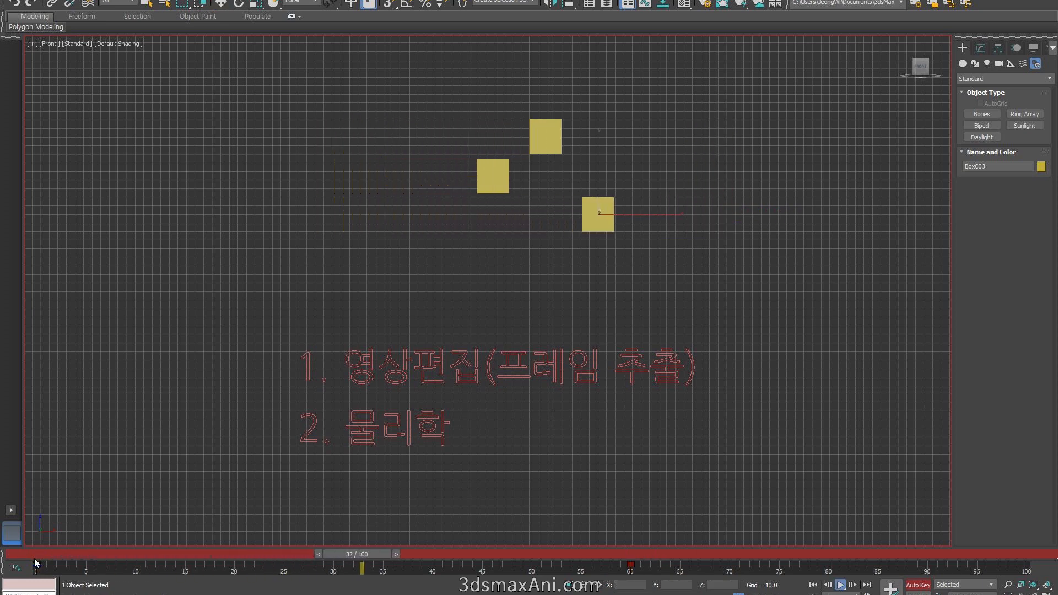
left_click_drag(64, 554, 128, 560)
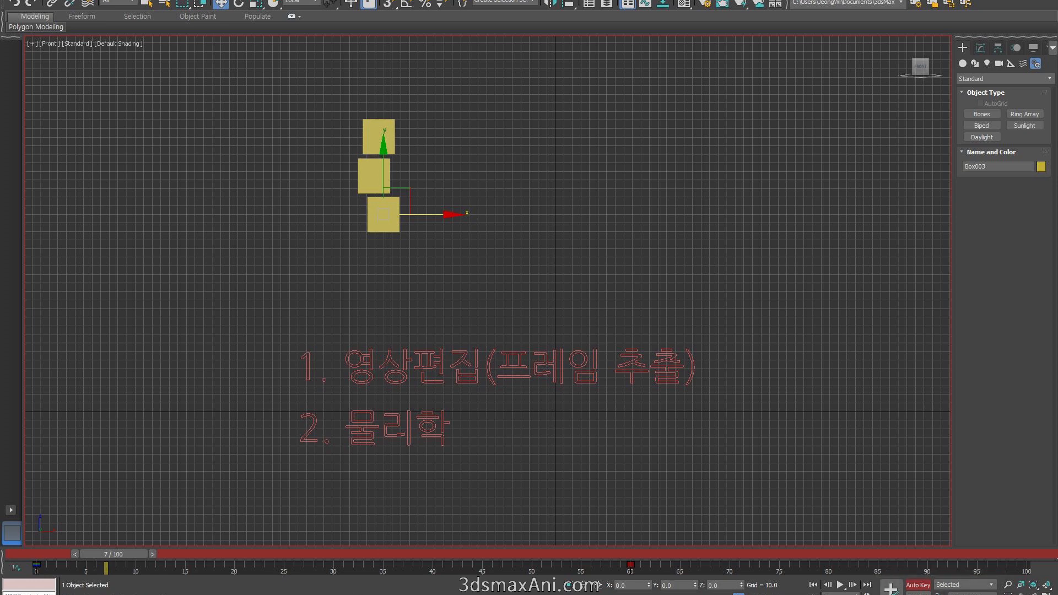
Step: Switch to the PowerPoint slide with the acceleration graphs and select the straight diagonal line in the first graph
left_click_drag(112, 19, 585, 4)
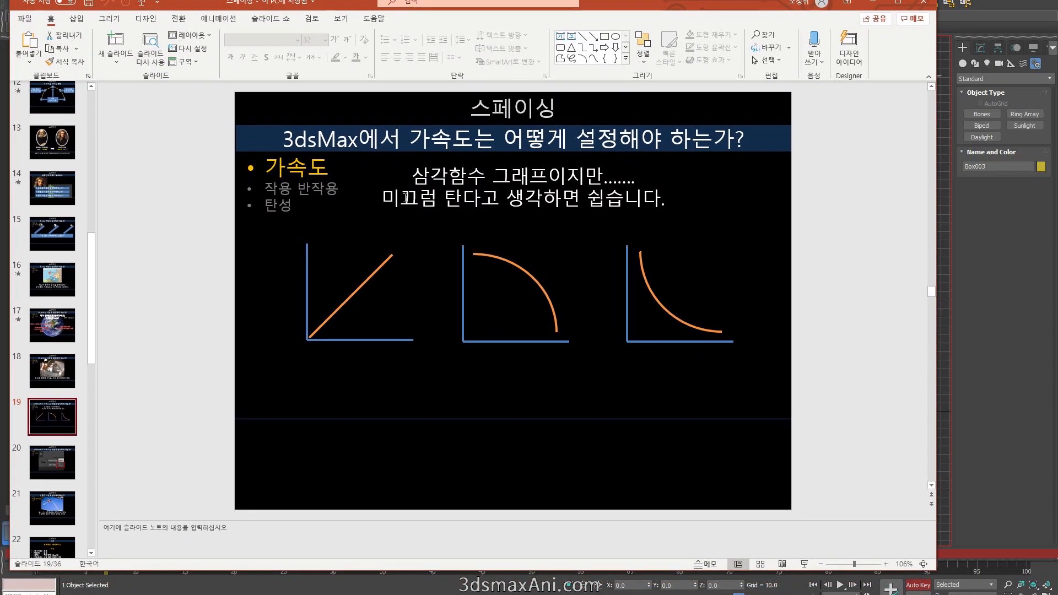
left_click(359, 282)
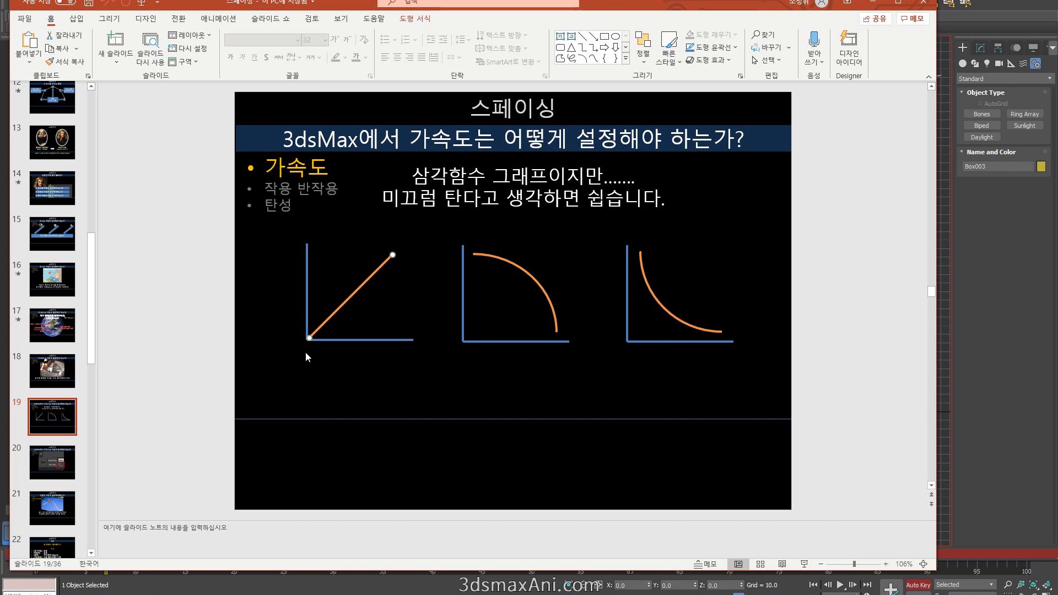